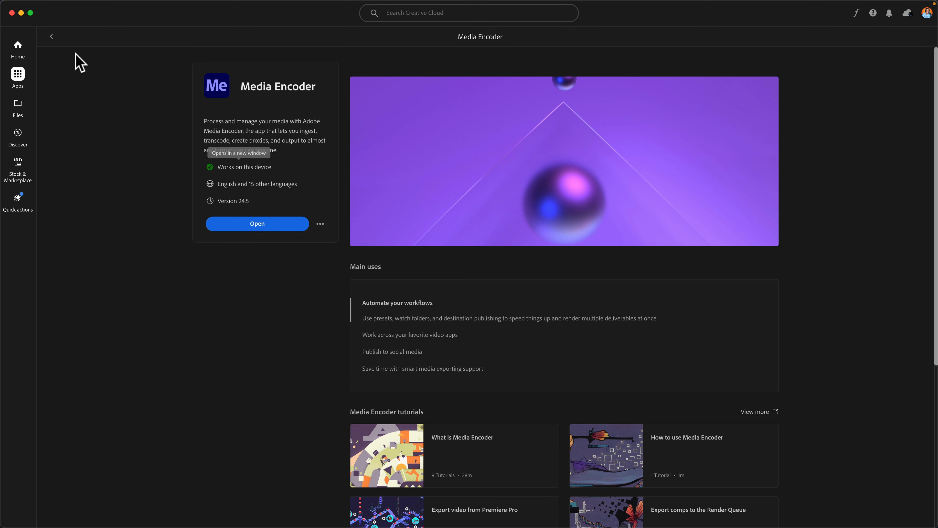
# Step: Install Media Encoder from the Video category of the Creative Cloud apps
pyautogui.click(51, 36)
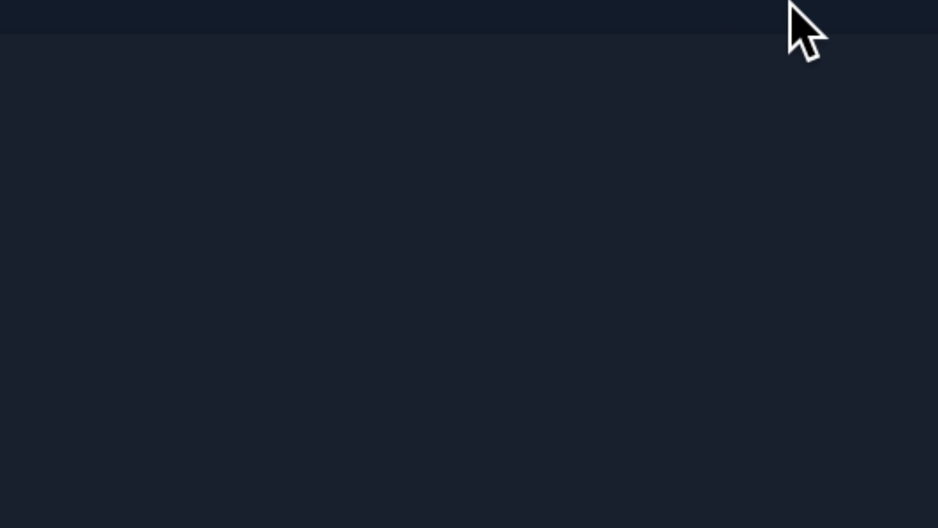
pyautogui.click(566, 16)
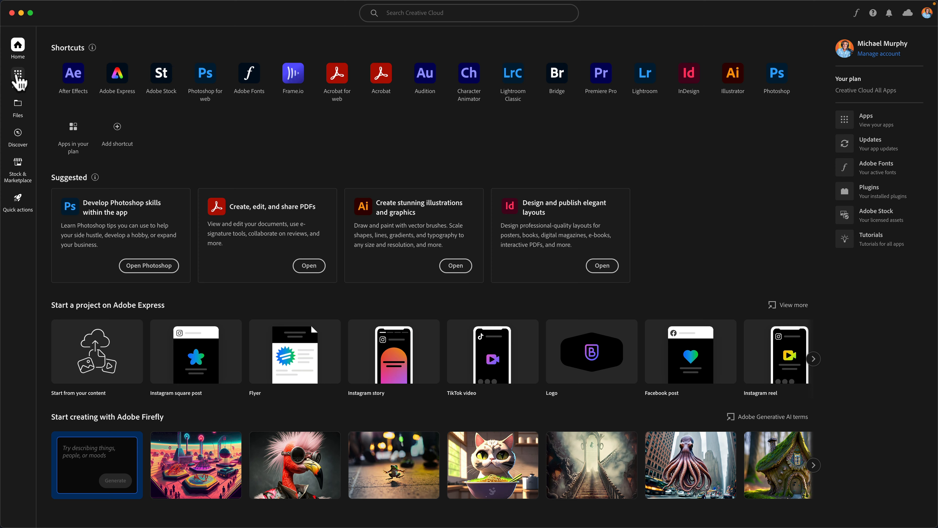
pyautogui.click(18, 75)
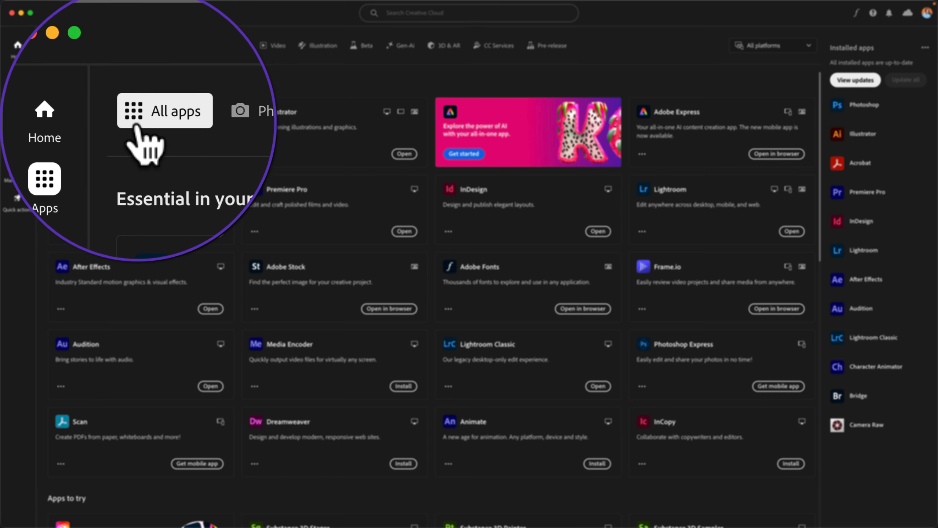
pyautogui.click(273, 45)
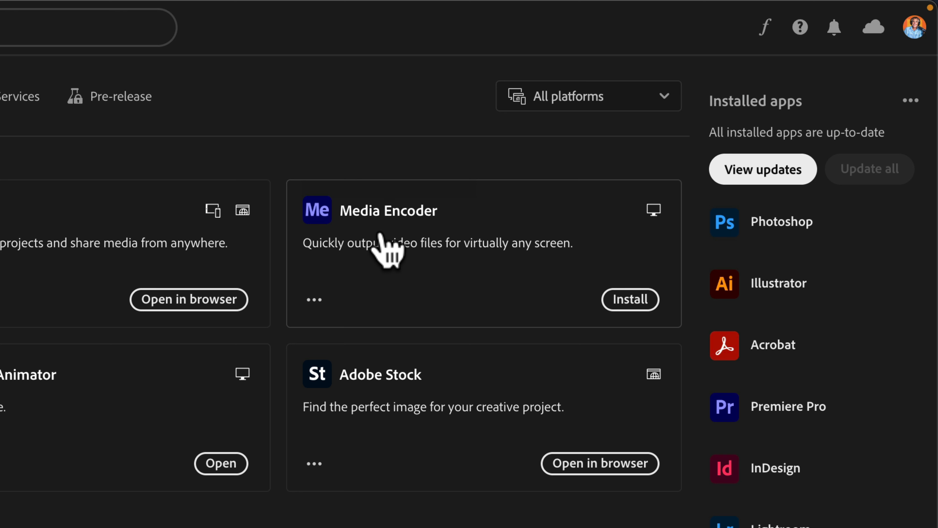
pyautogui.click(635, 301)
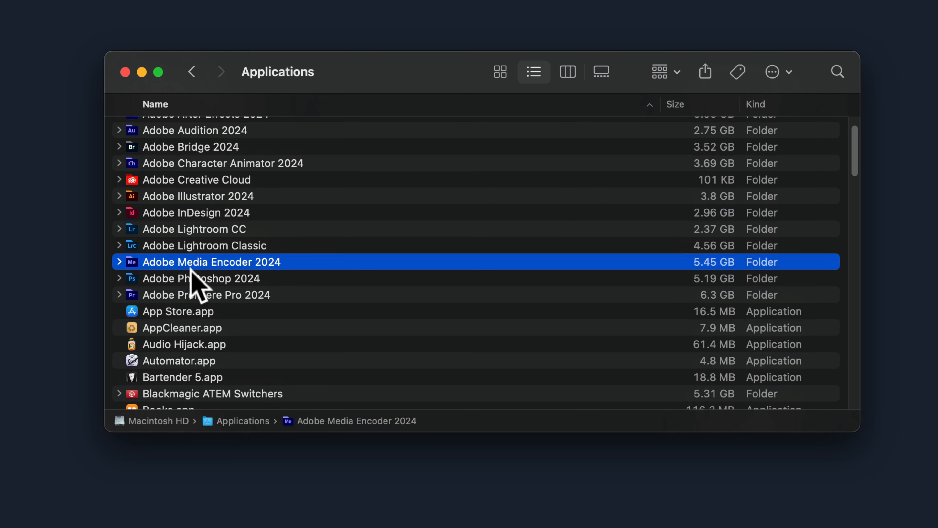
# Step: Expand the Adobe Media Encoder 2024 folder in Finder's Applications and add the app inside it to the Dock
pyautogui.scroll(1, 194, 275)
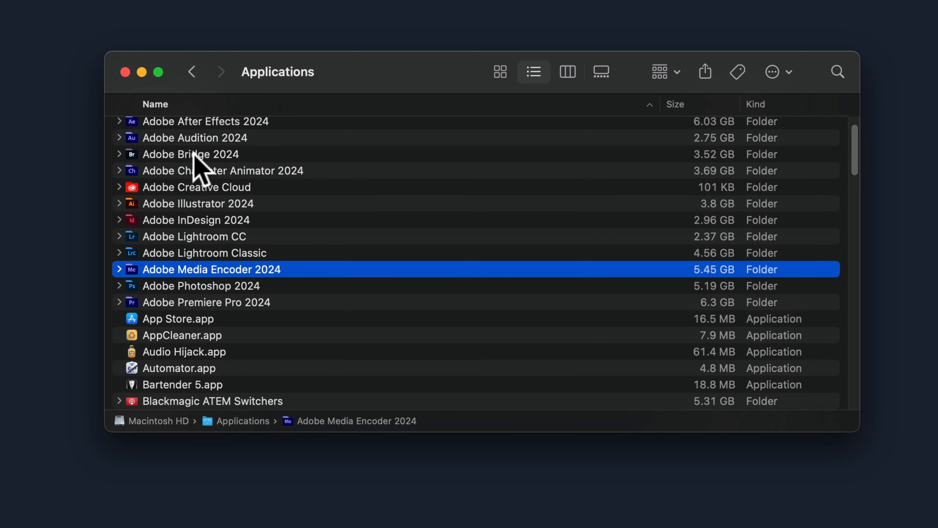
pyautogui.scroll(-5, 225, 227)
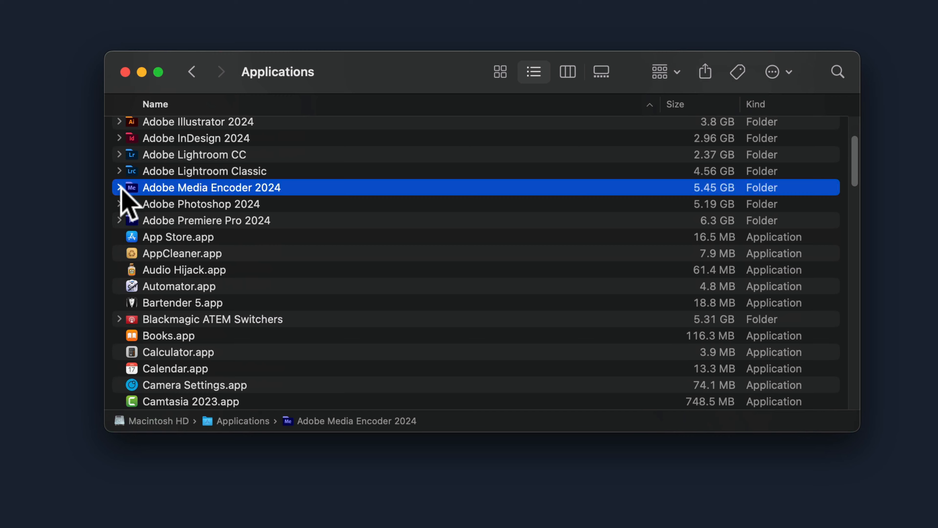
pyautogui.click(119, 187)
pyautogui.moveTo(184, 204); pyautogui.dragTo(333, 506)
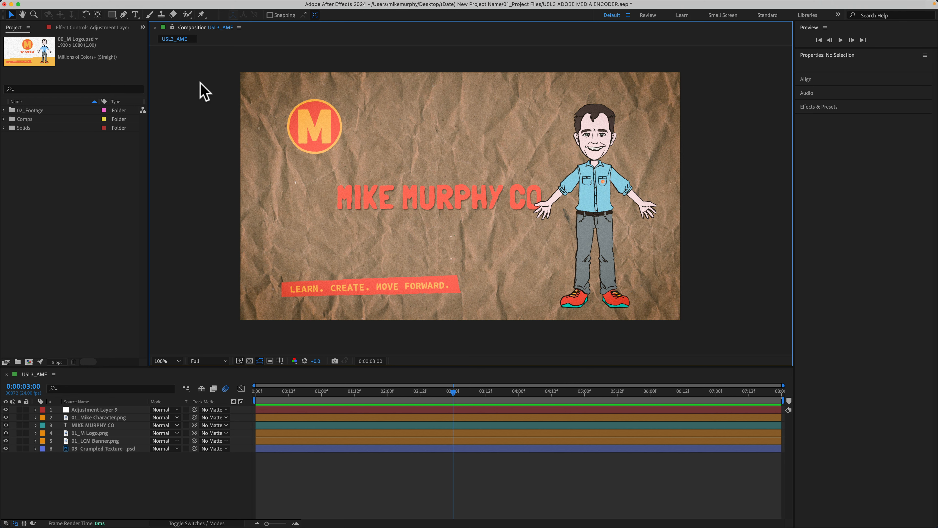
# Step: In After Effects, export the U5L3_AME composition to the Adobe Media Encoder queue
pyautogui.click(204, 477)
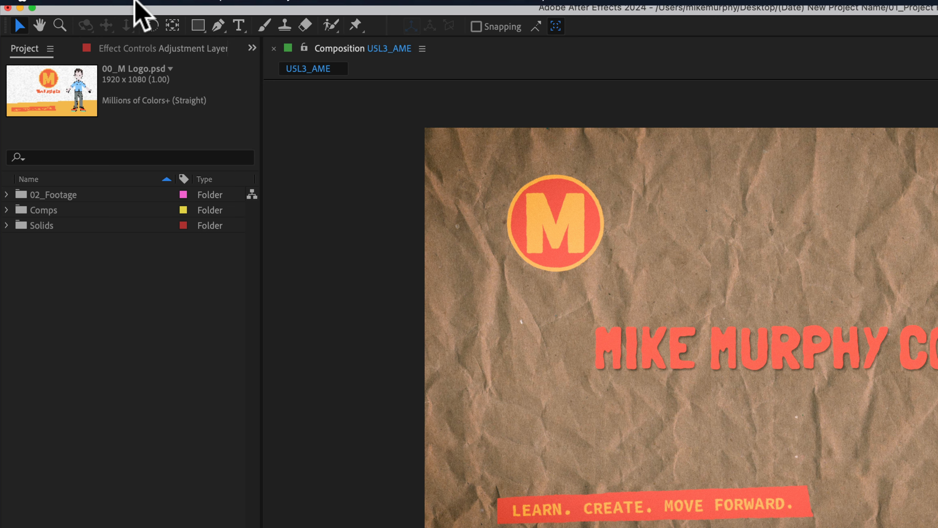
pyautogui.click(75, 5)
pyautogui.moveTo(162, 285)
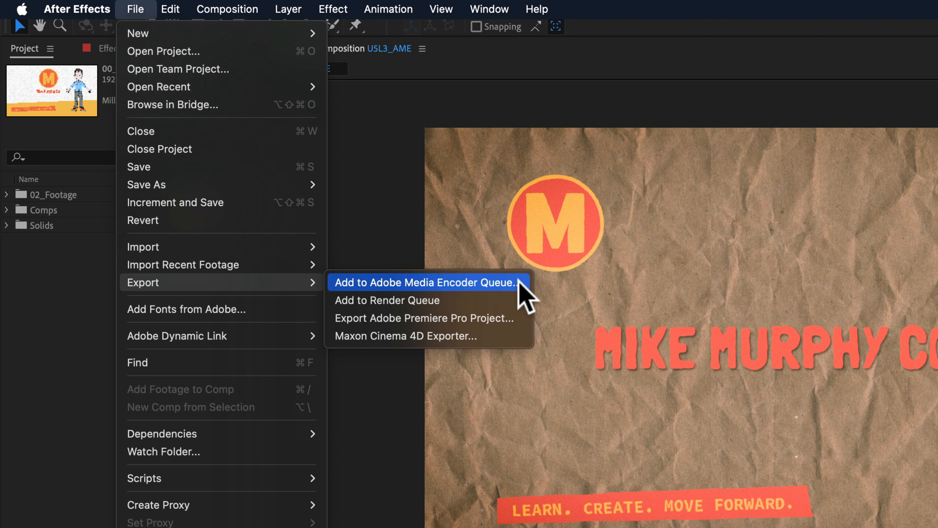
pyautogui.moveTo(231, 7)
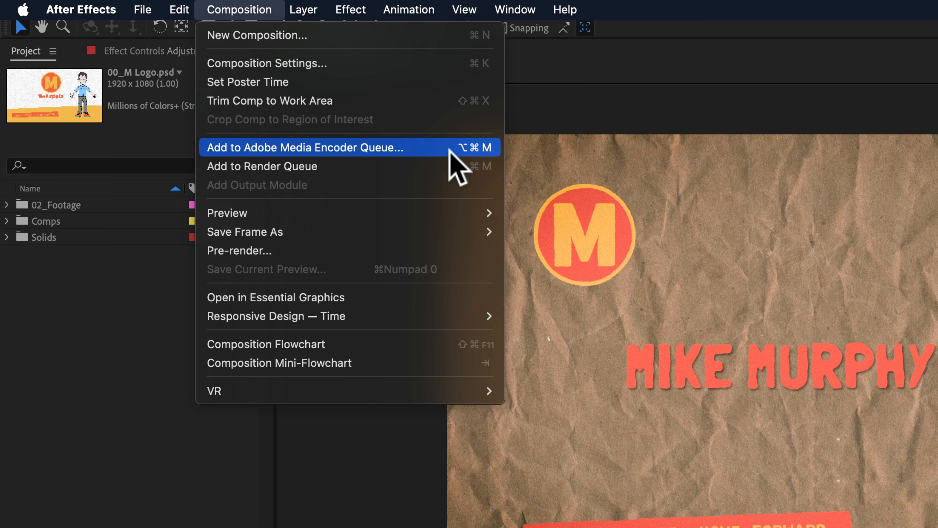
pyautogui.click(451, 164)
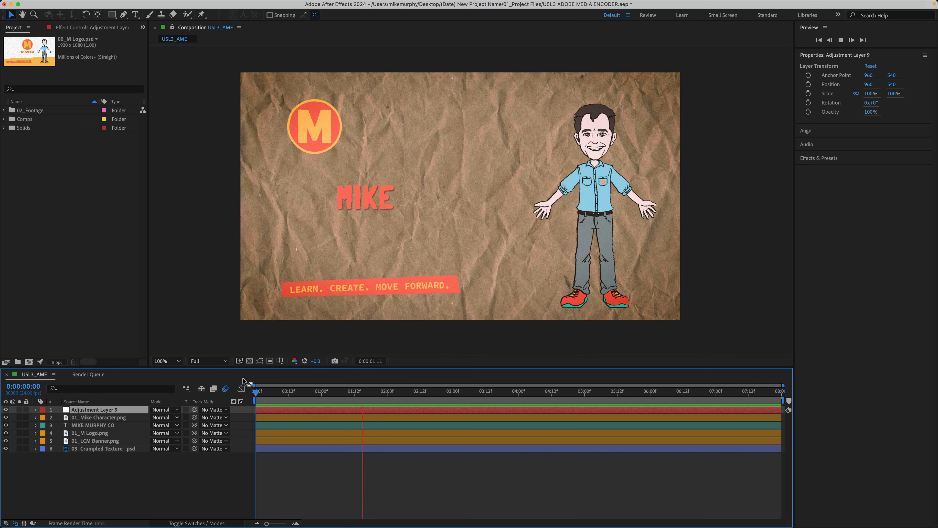
pyautogui.press('space')
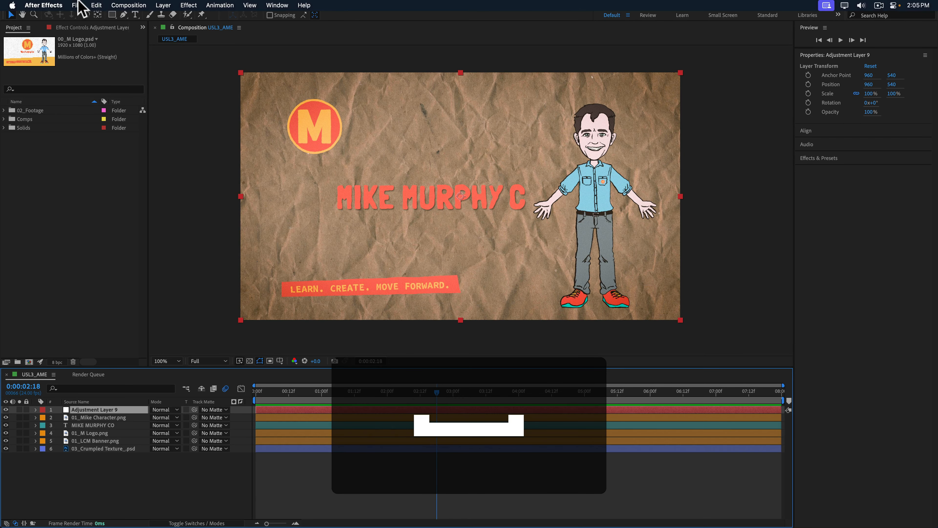
pyautogui.click(75, 5)
pyautogui.moveTo(126, 160)
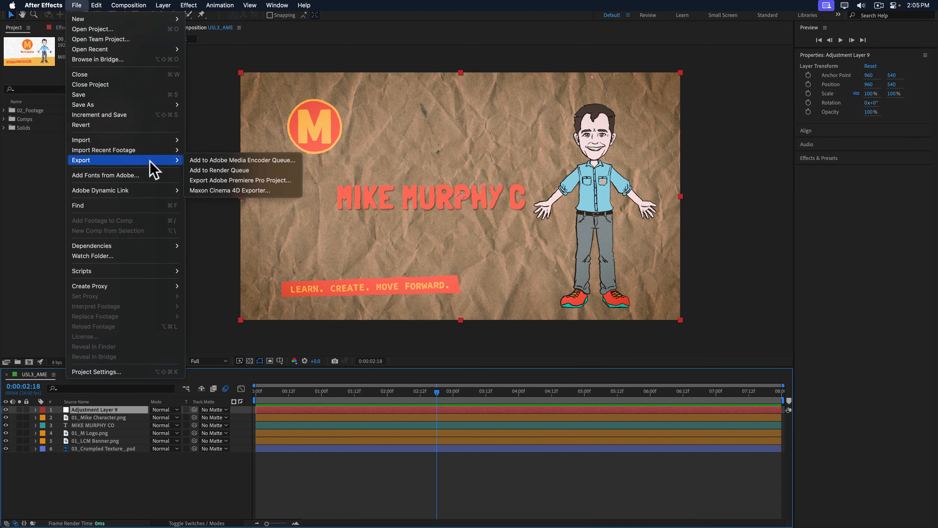
pyautogui.click(249, 161)
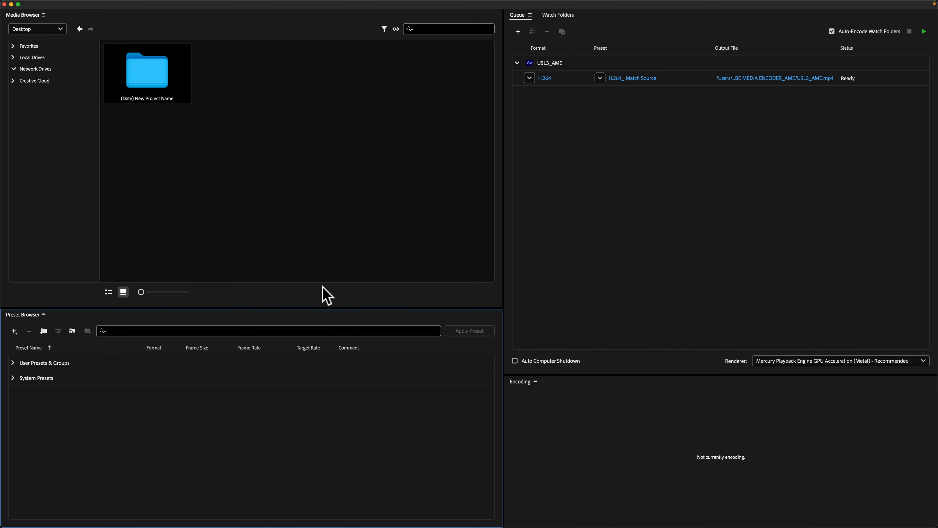
# Step: In Media Encoder, look over the Media Browser, Queue, Encoding and Preset Browser panels
pyautogui.moveTo(343, 525)
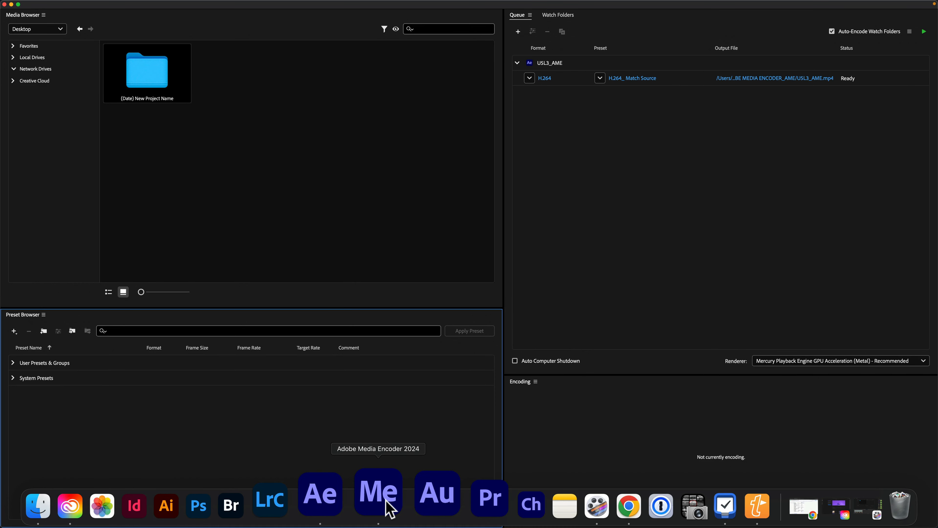
pyautogui.click(218, 213)
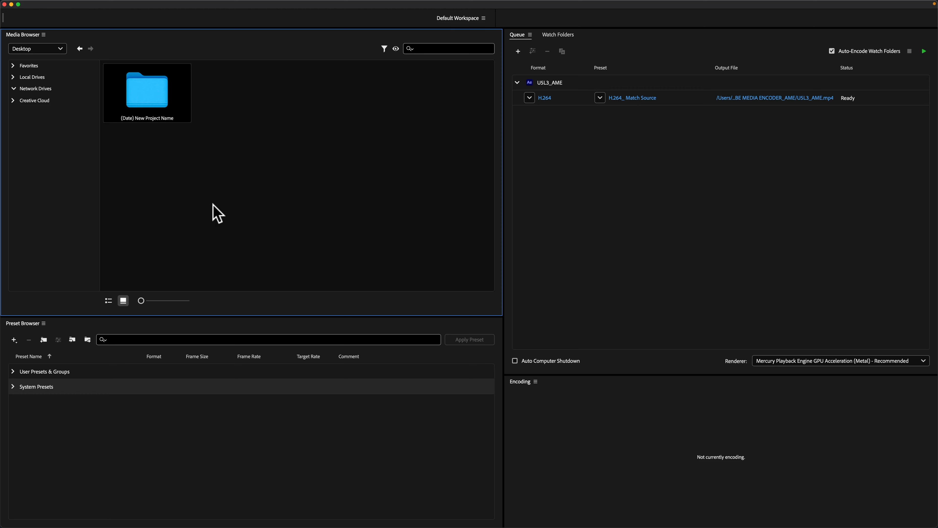
pyautogui.click(571, 183)
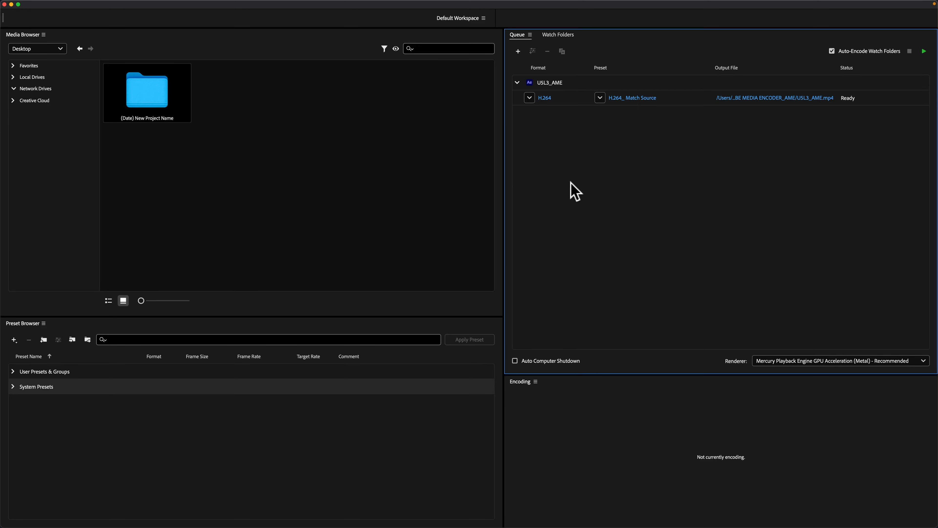
pyautogui.click(596, 404)
pyautogui.click(408, 419)
pyautogui.click(223, 234)
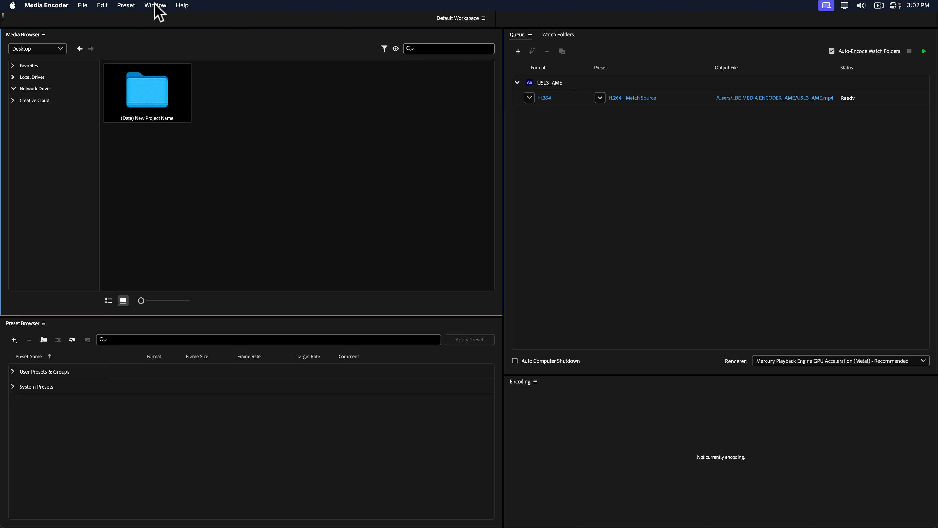
# Step: Hide the Preset Browser panel and revert the default workspace to its saved layout
pyautogui.click(155, 4)
pyautogui.click(164, 65)
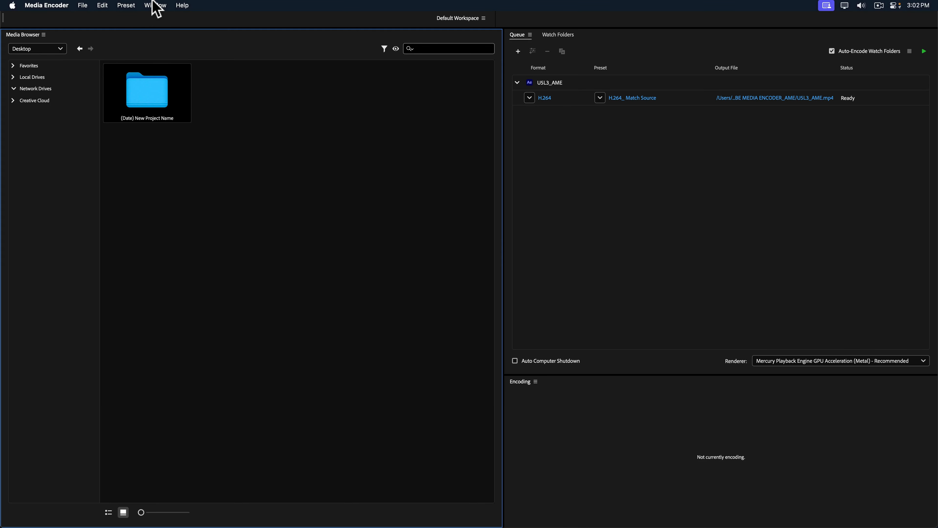
pyautogui.click(155, 5)
pyautogui.moveTo(173, 19)
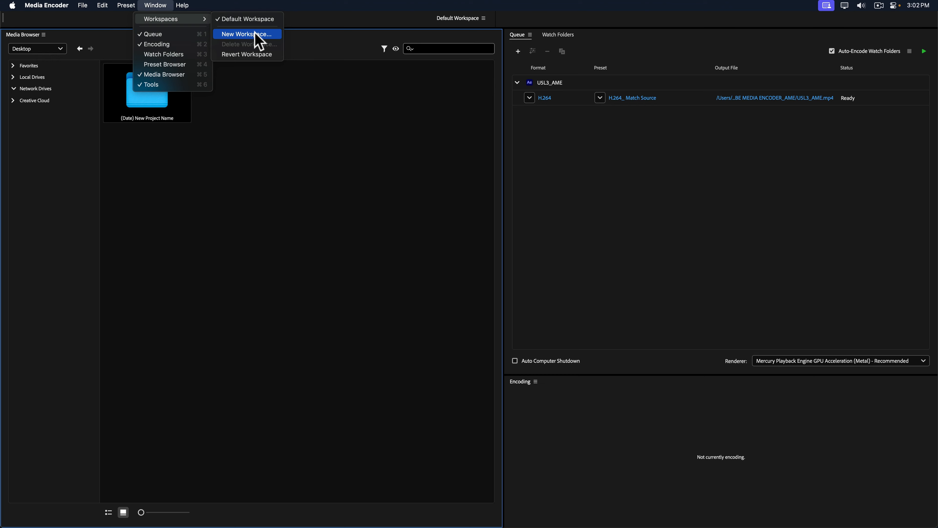
pyautogui.click(247, 54)
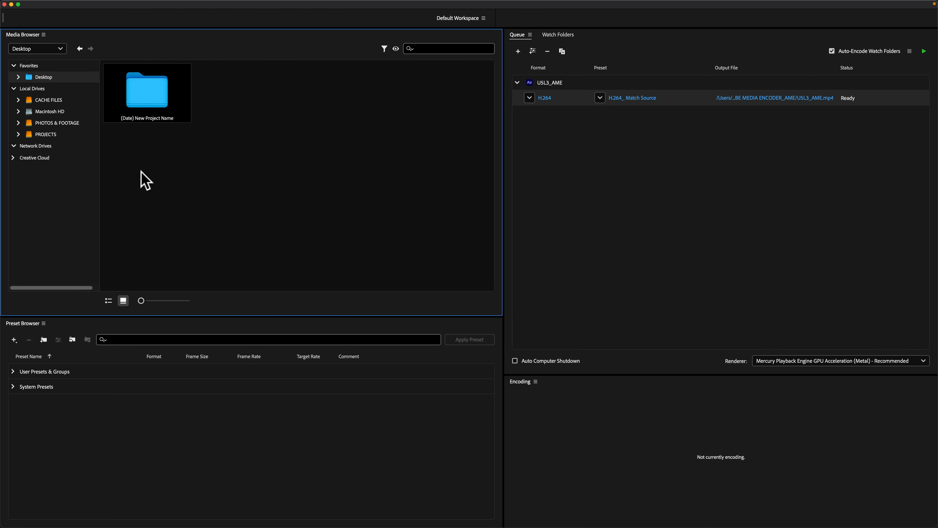
# Step: Browse to 02_Footage in the (Date) New Project Name folder and add 00_U4L3 LAYER STYLES_BLEND MODES.psd to the queue
pyautogui.doubleClick(150, 92)
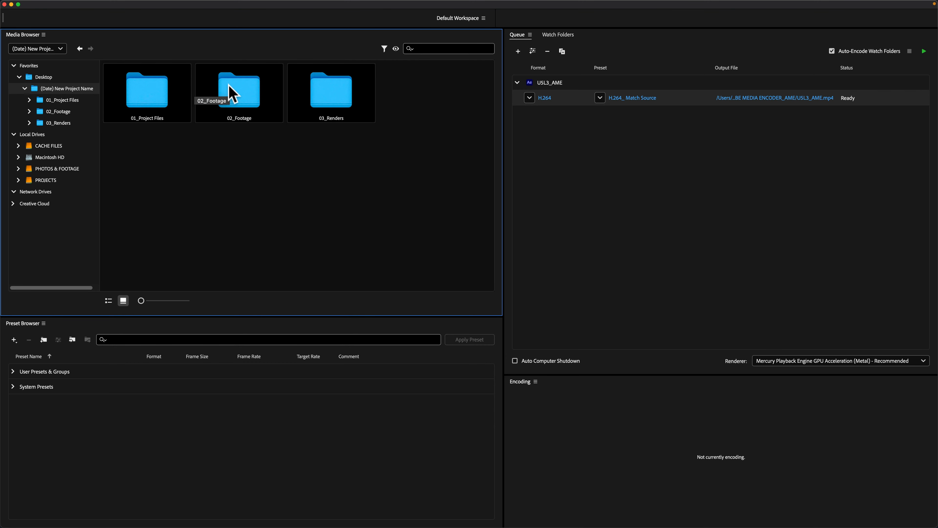
pyautogui.doubleClick(229, 92)
pyautogui.click(218, 144)
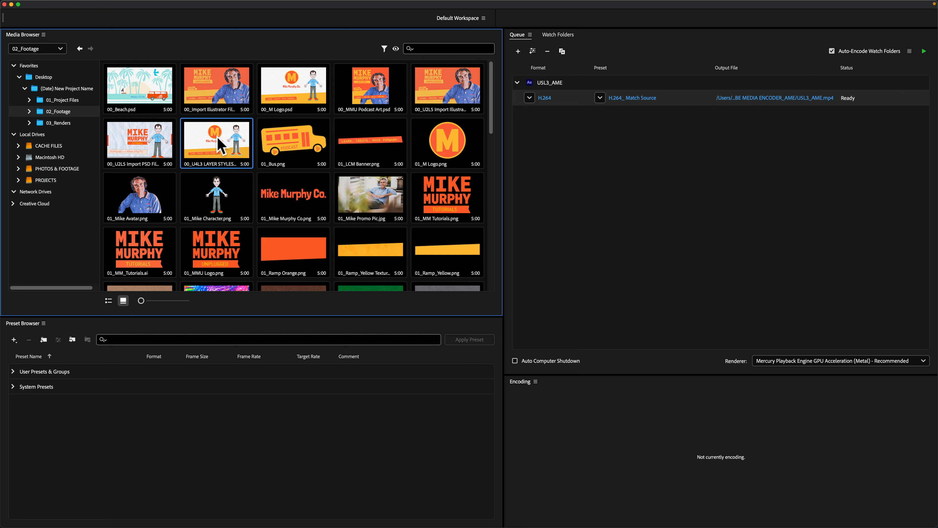
pyautogui.moveTo(218, 143); pyautogui.dragTo(592, 158)
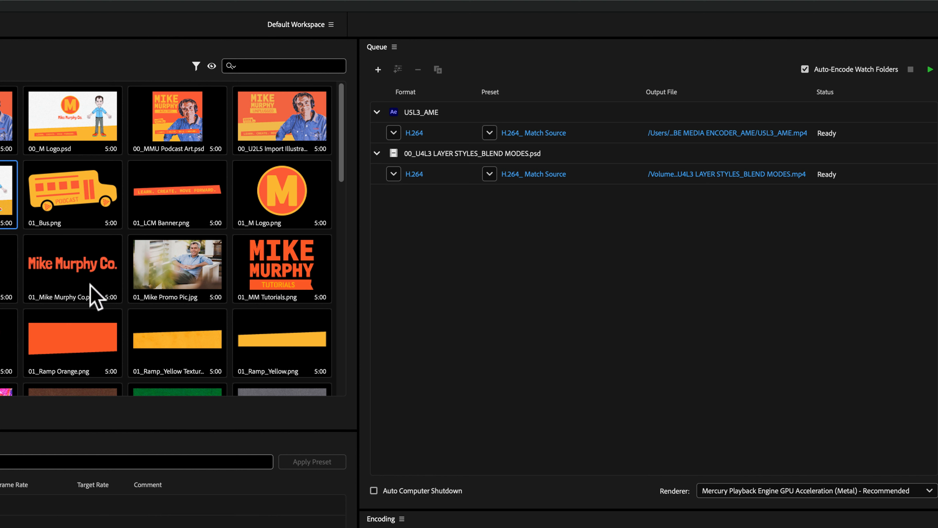
# Step: Review the available output formats and presets for the queued 00_U4L3 LAYER STYLES_BLEND MODES.psd
pyautogui.click(445, 277)
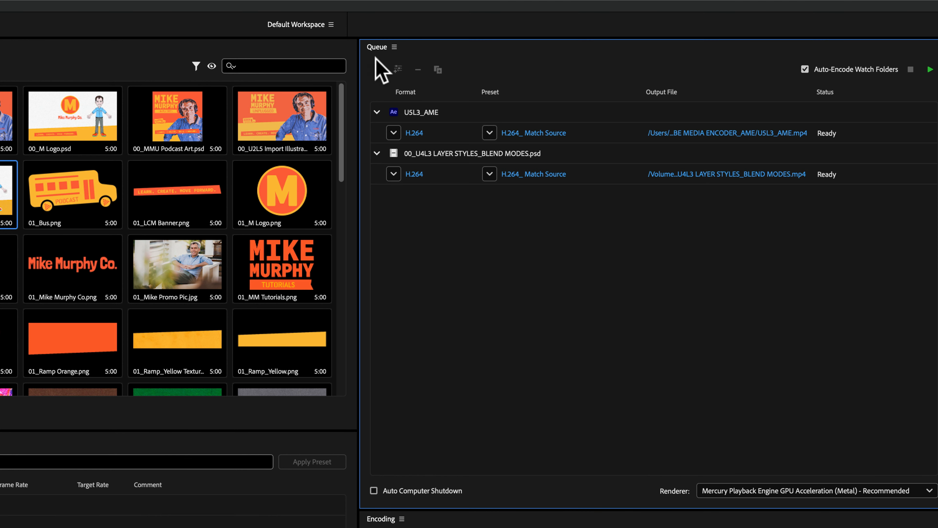
pyautogui.click(394, 174)
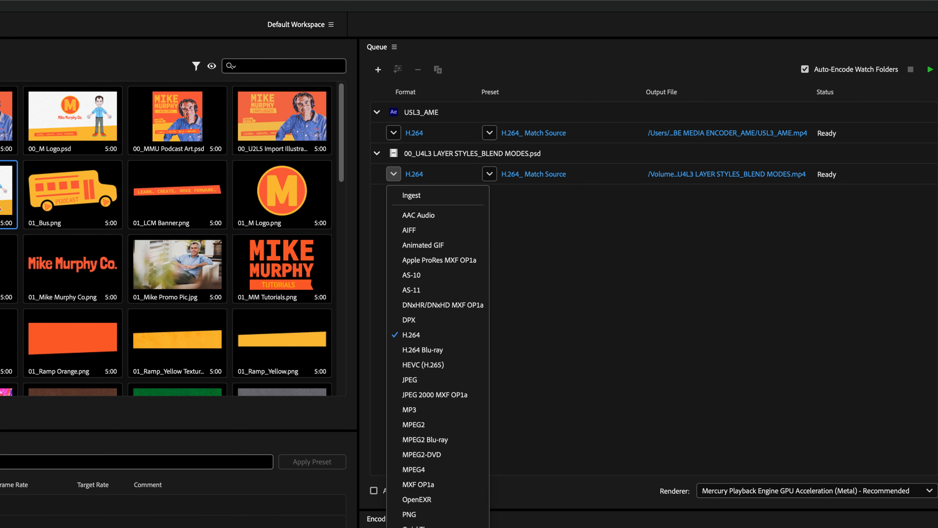
pyautogui.click(536, 272)
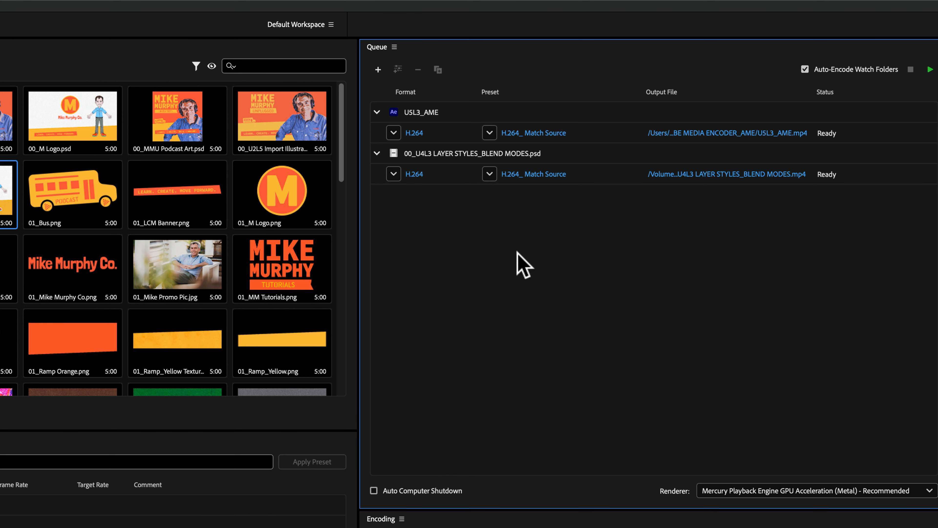
pyautogui.click(490, 175)
pyautogui.click(441, 266)
# Step: Check the save options for the queued PSD's output file and remove the PSD from the queue
pyautogui.click(691, 174)
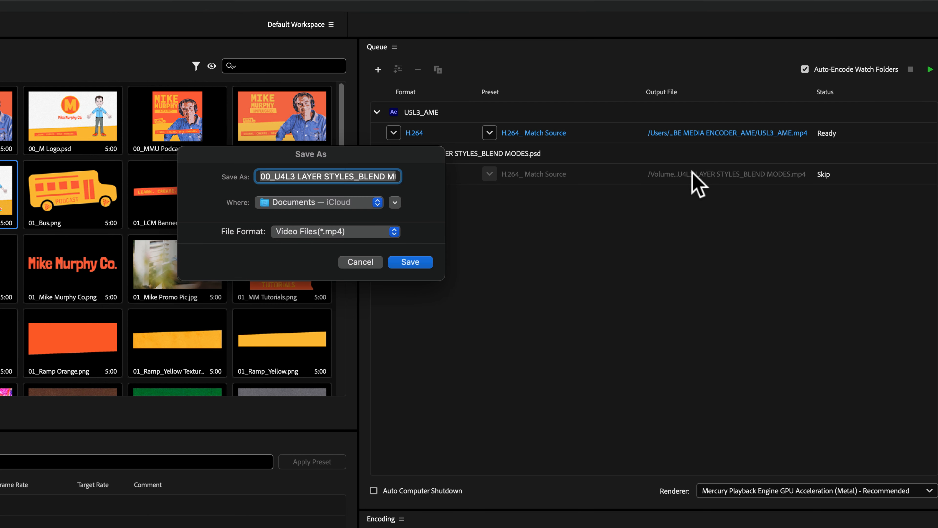
pyautogui.click(364, 261)
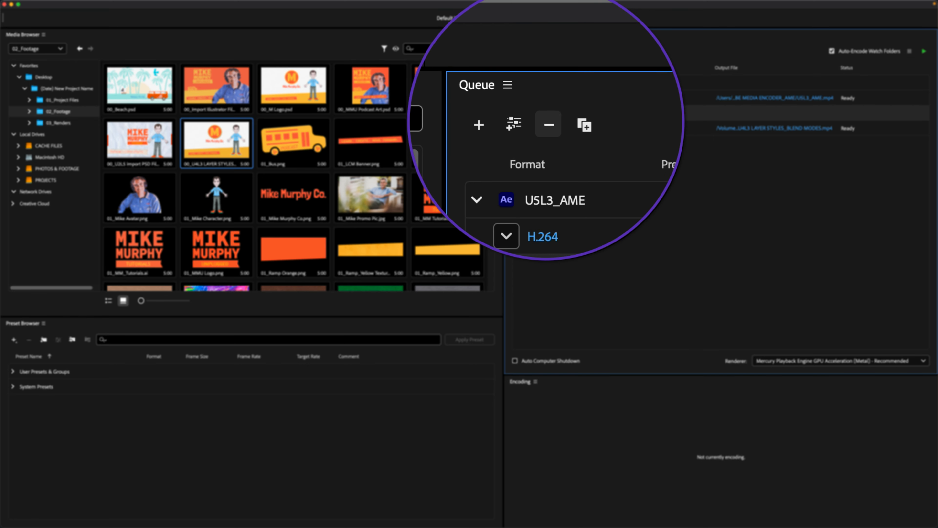
pyautogui.click(548, 51)
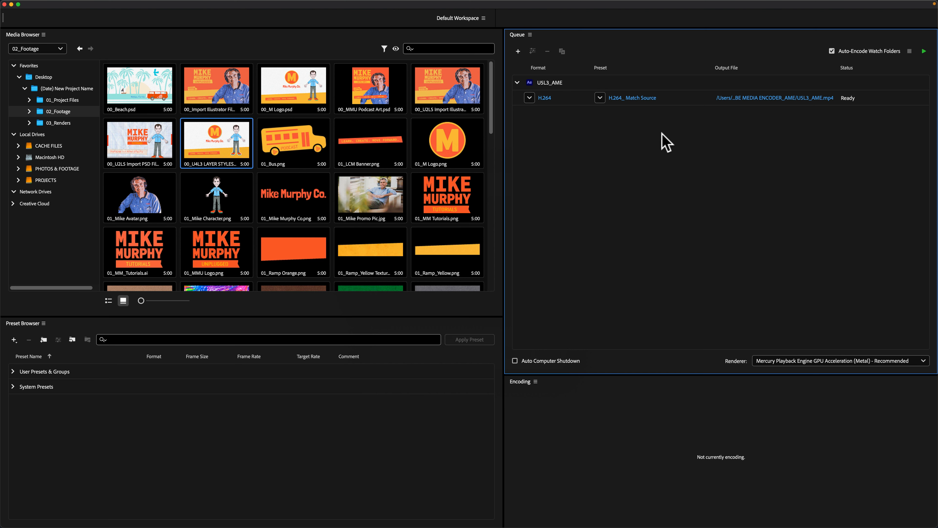
# Step: Add the U3L8_MASKS_TRACK MATTES composition from U3L8_MASKS.aep in 01_Project Files to the queue
pyautogui.click(98, 36)
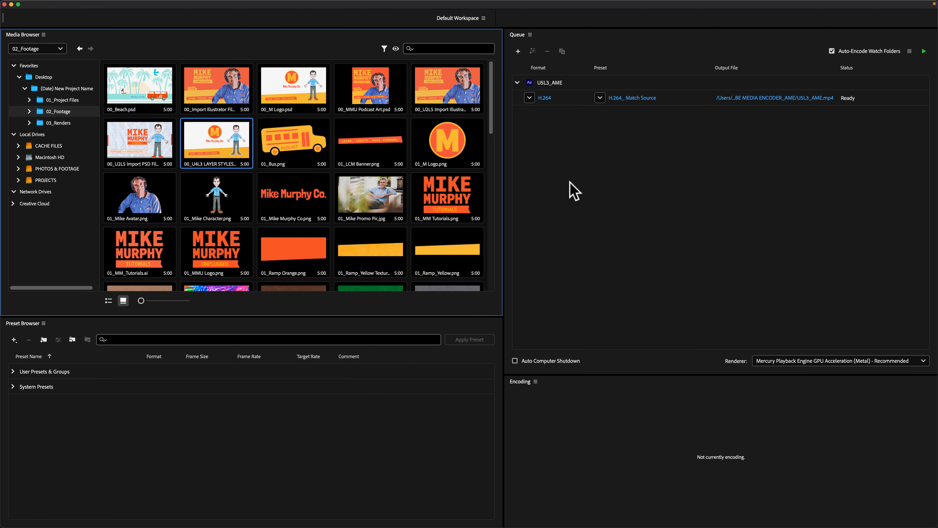
pyautogui.click(561, 162)
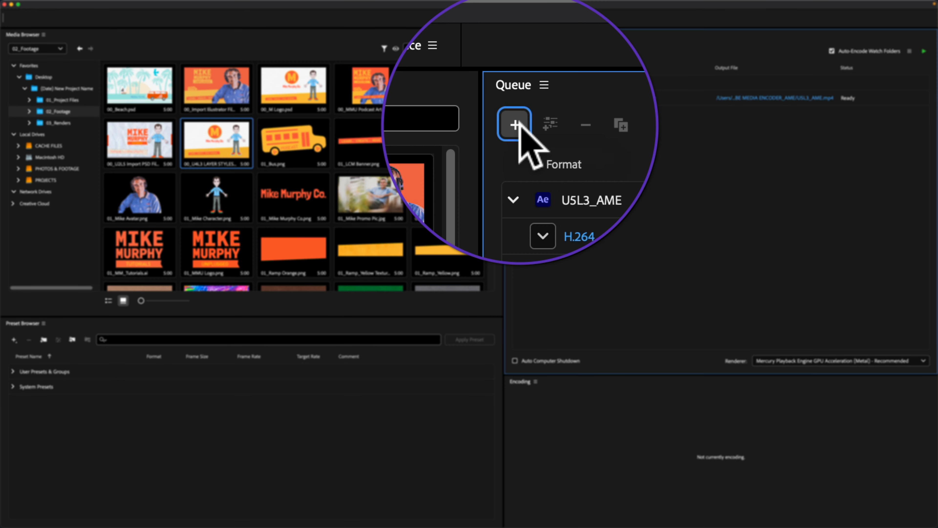
pyautogui.click(519, 51)
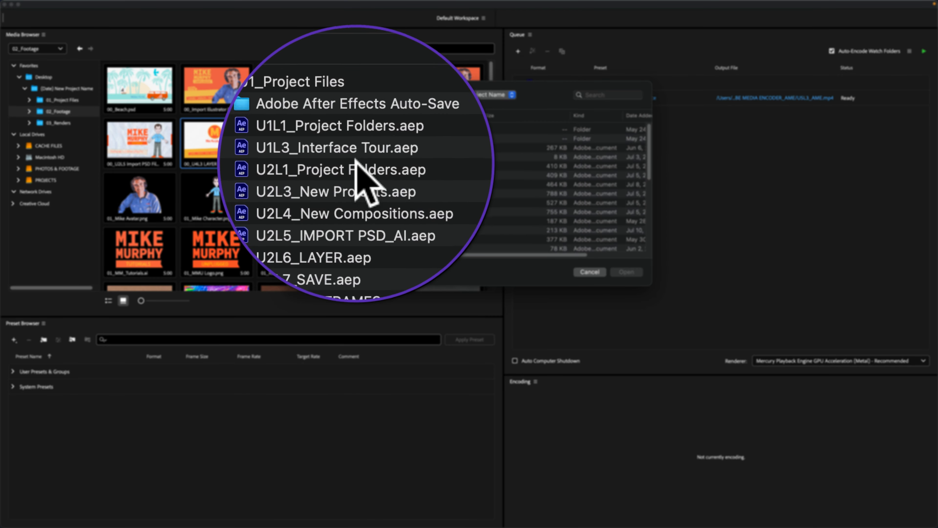
pyautogui.click(294, 129)
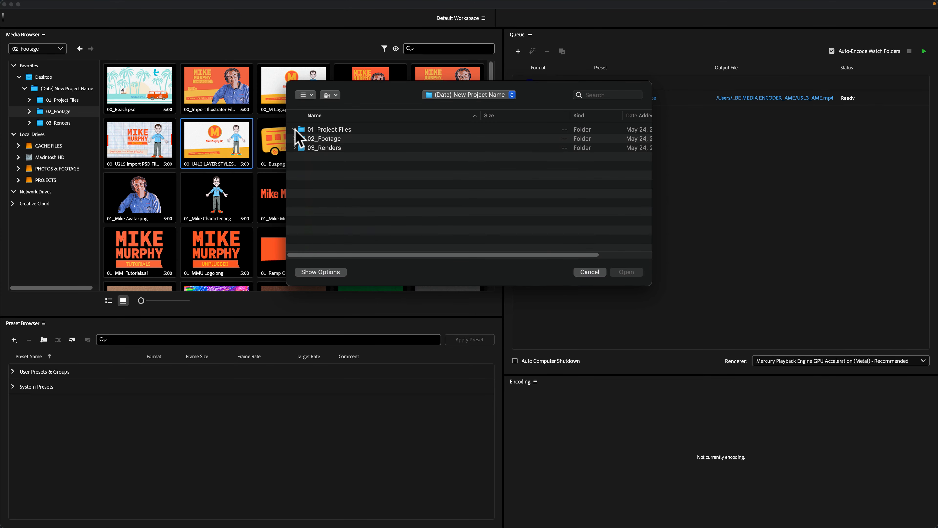
pyautogui.click(296, 130)
pyautogui.scroll(-3, 356, 193)
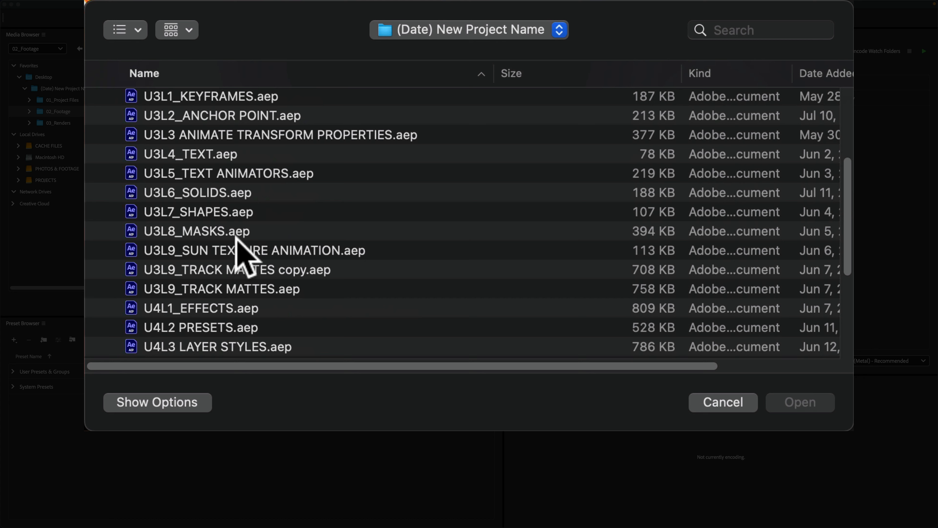
pyautogui.click(202, 232)
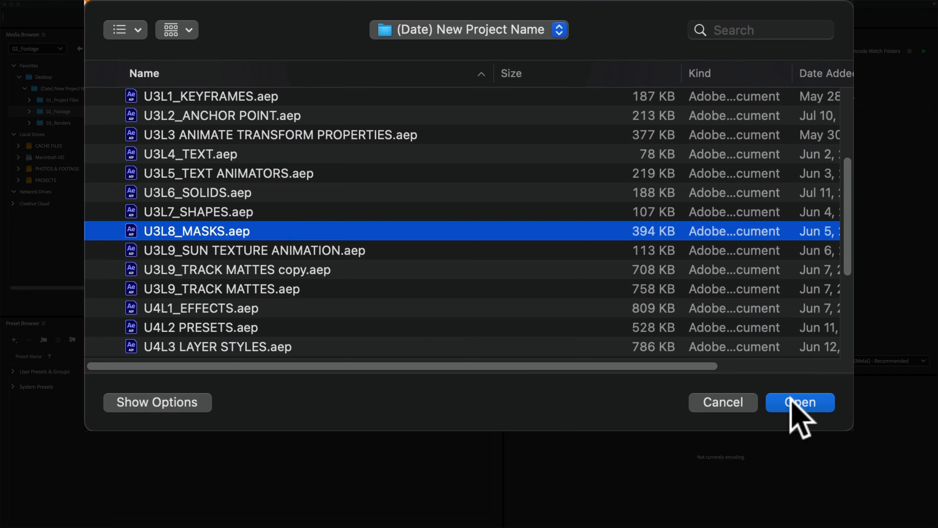
pyautogui.click(795, 403)
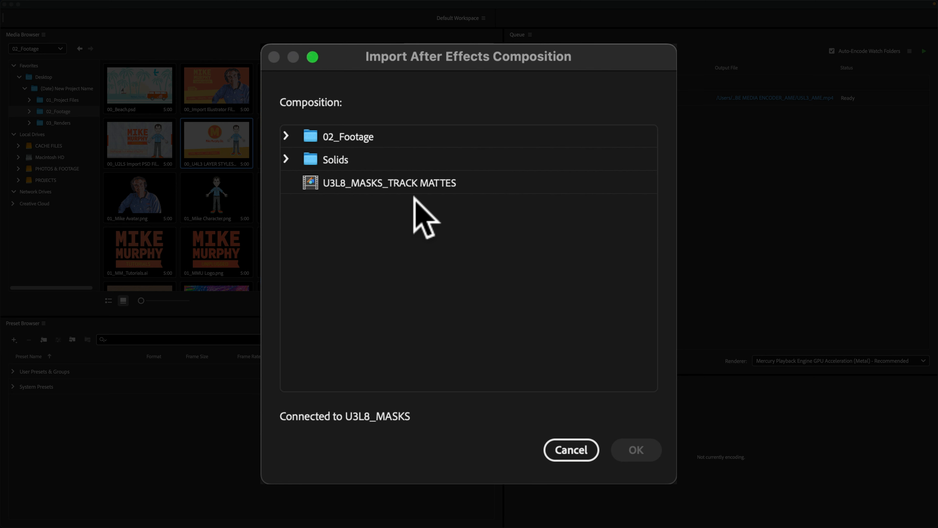
pyautogui.click(392, 181)
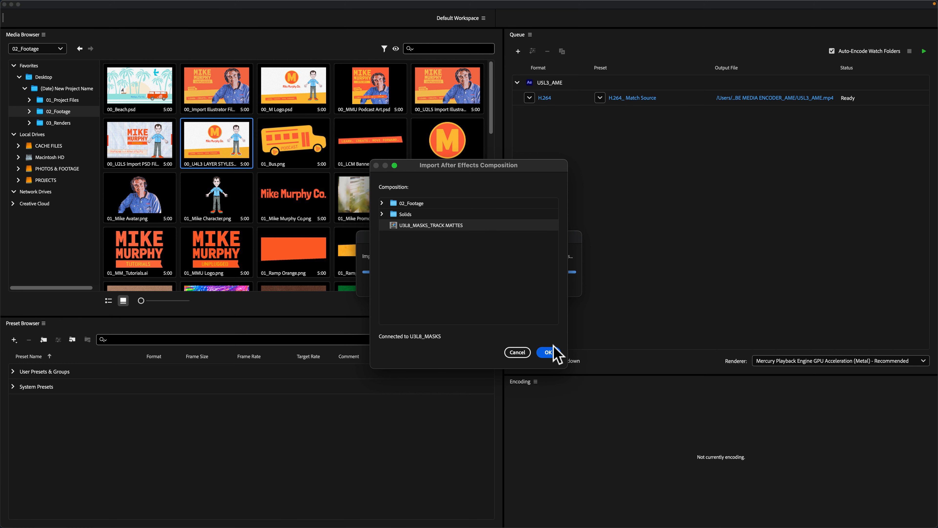
pyautogui.click(549, 354)
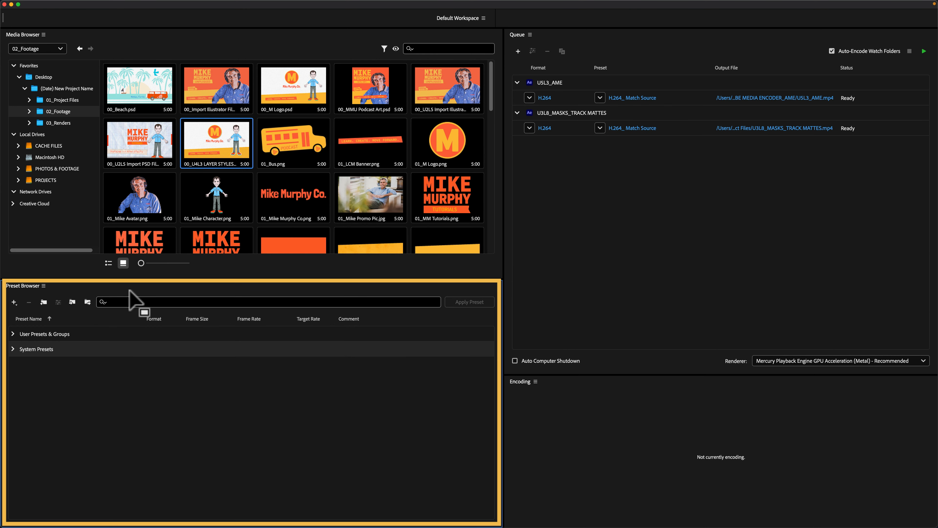
# Step: Examine the User Presets & Groups entries and compare them with the preset choices for the queued U5L3_AME composition
pyautogui.moveTo(216, 7)
pyautogui.click(155, 5)
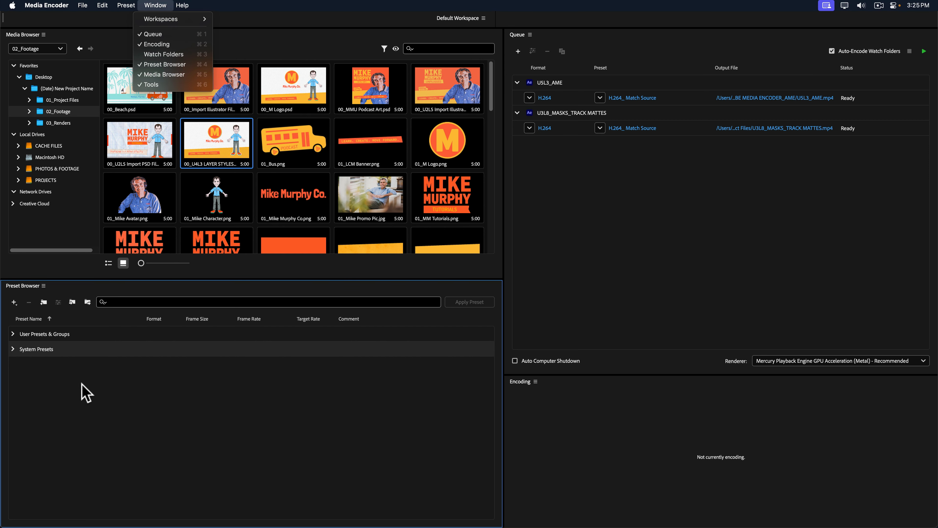
pyautogui.click(17, 344)
pyautogui.click(13, 333)
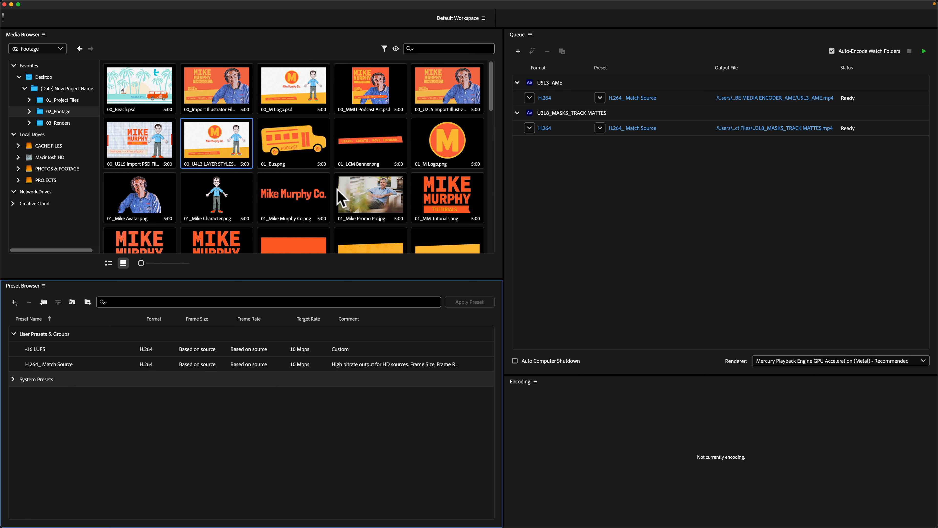
pyautogui.click(571, 200)
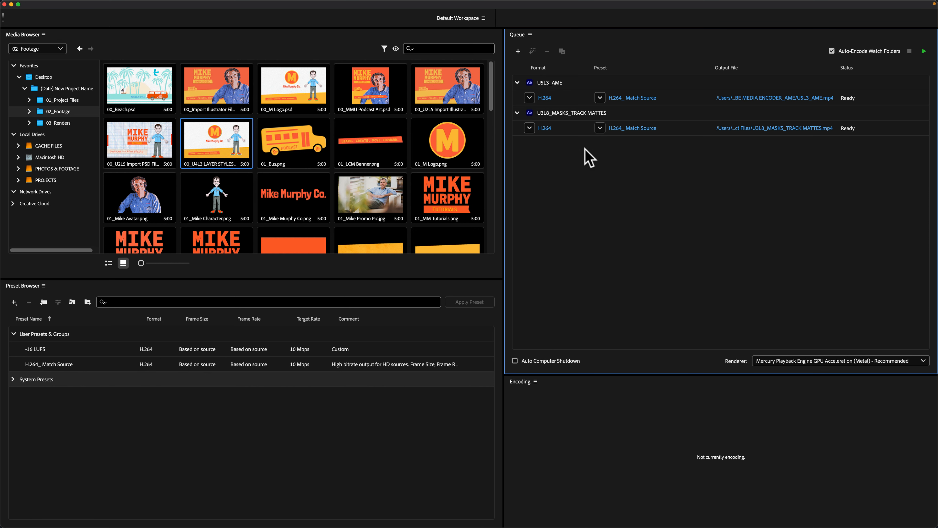
pyautogui.click(600, 97)
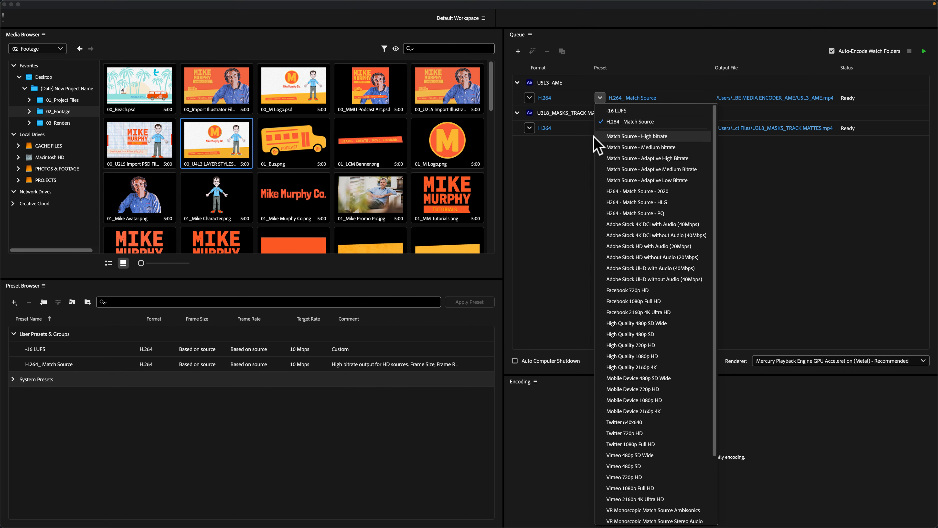
pyautogui.click(556, 187)
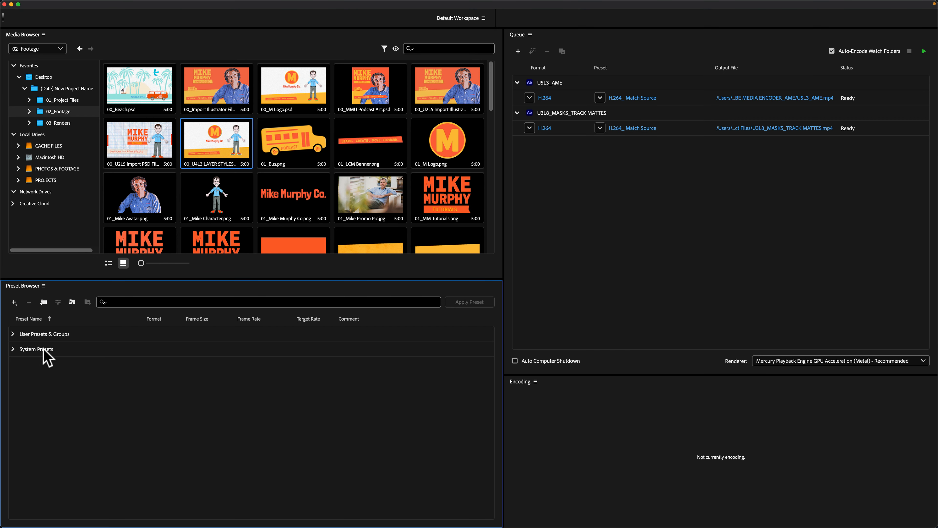
# Step: Browse the System Presets down to the social media presets and add 06_VIDEO + AUDIO EXAMPLE.mp4 from 02_Footage to the queue
pyautogui.click(13, 349)
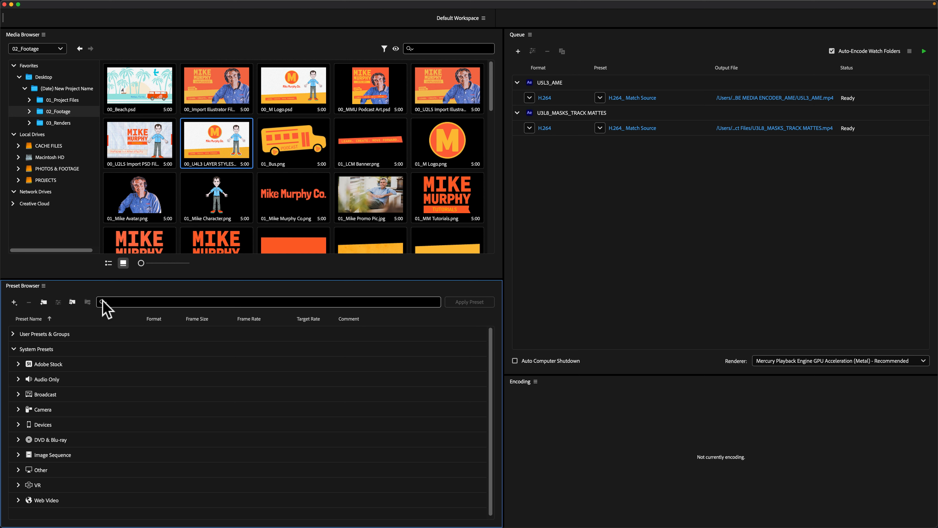
pyautogui.scroll(-15, 106, 322)
pyautogui.scroll(-10, 295, 185)
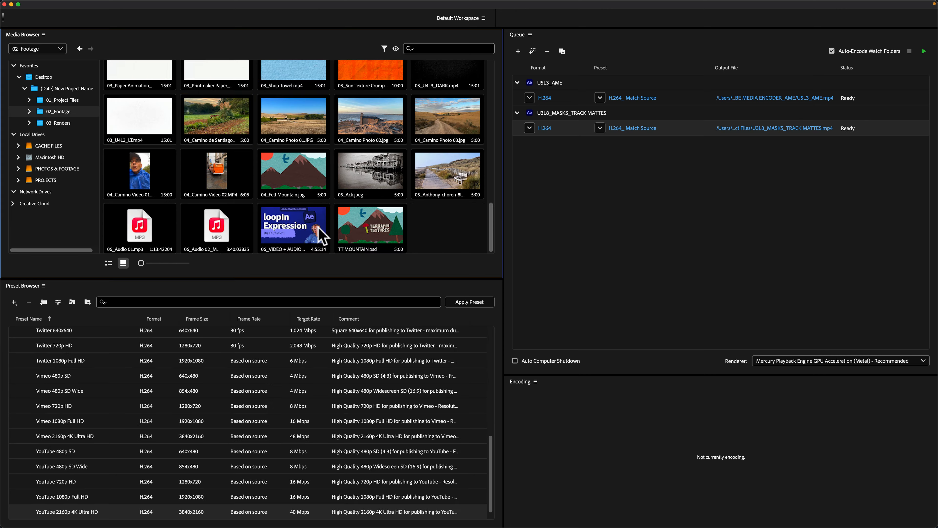
pyautogui.click(296, 236)
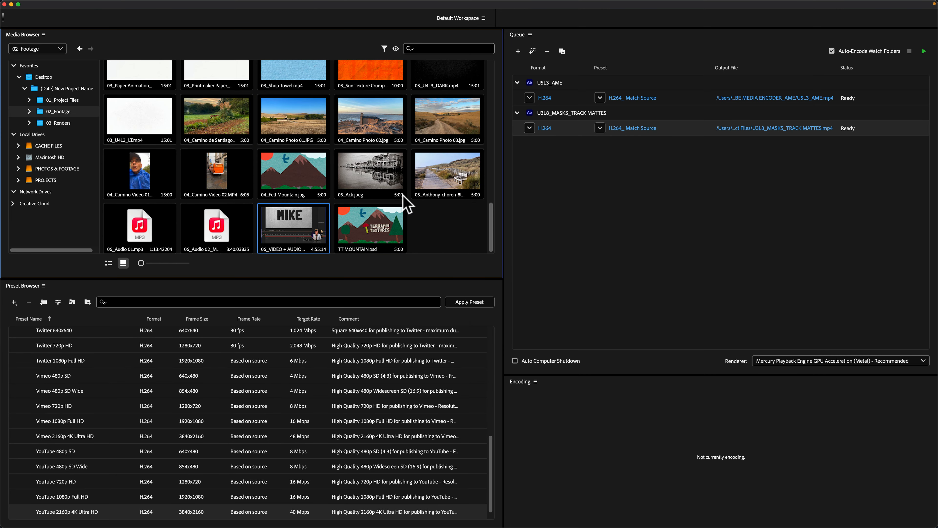
pyautogui.moveTo(403, 195); pyautogui.dragTo(573, 163)
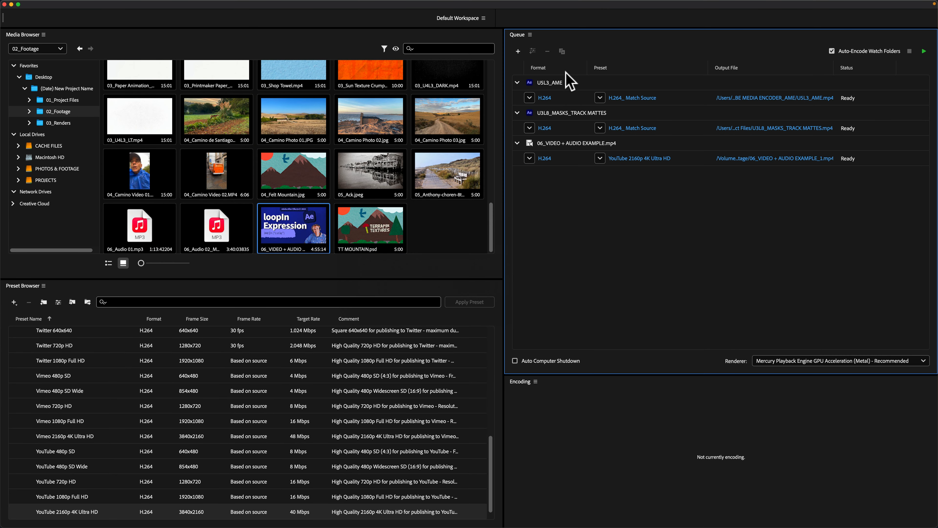
# Step: Apply the YouTube 2160p 4K Ultra HD preset to the queued 06_VIDEO + AUDIO EXAMPLE.mp4 and review its export settings
pyautogui.scroll(-1, 81, 469)
pyautogui.click(53, 504)
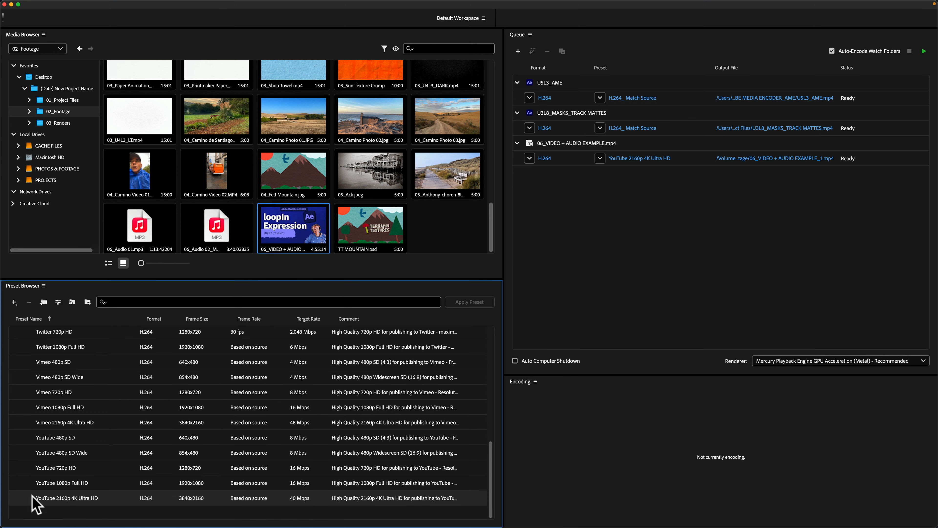
pyautogui.moveTo(36, 505); pyautogui.dragTo(610, 156)
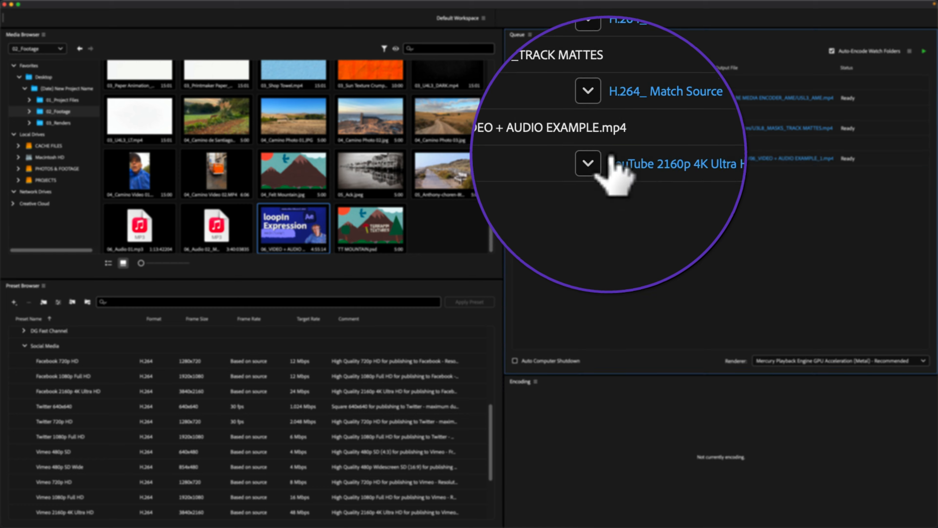
pyautogui.click(643, 164)
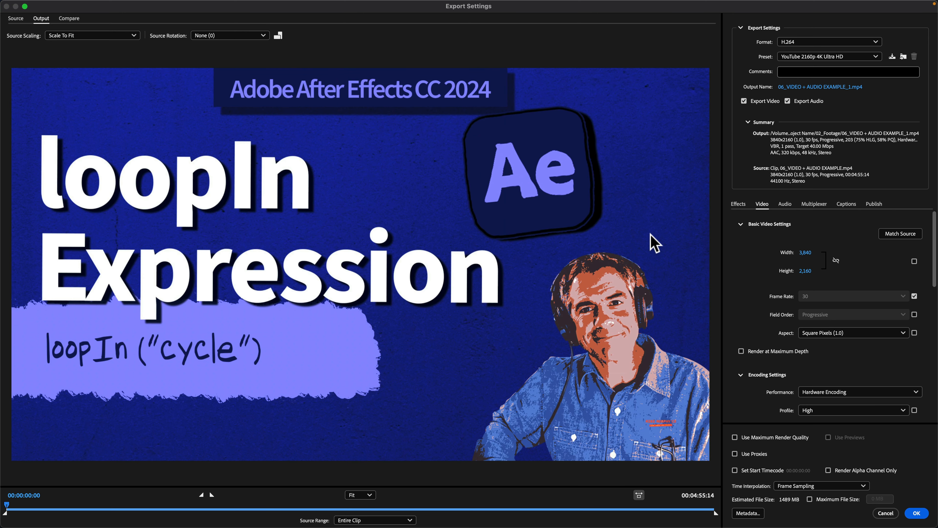
pyautogui.click(885, 513)
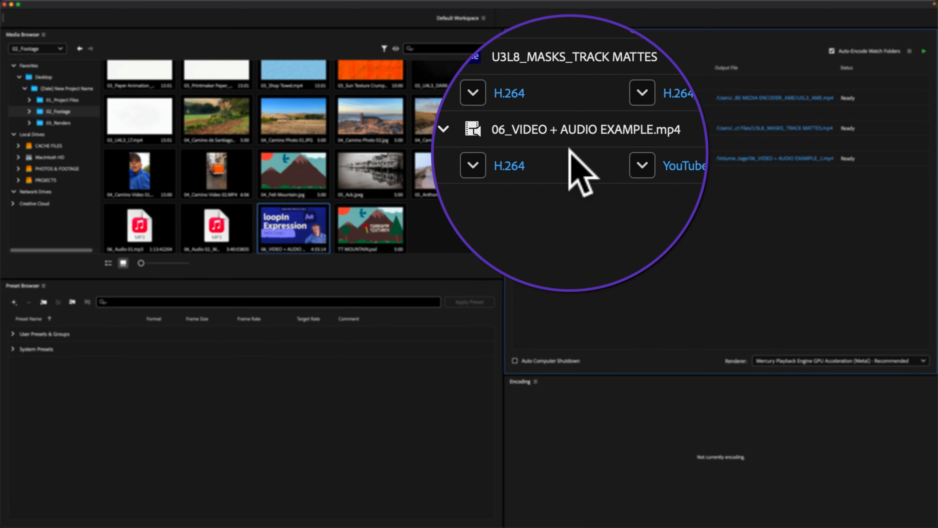
# Step: Remove U3L8_MASKS_TRACK MATTES and 06_VIDEO + AUDIO EXAMPLE.mp4 from the queue
pyautogui.keyDown('shift'); pyautogui.click(562, 135); pyautogui.keyUp('shift')
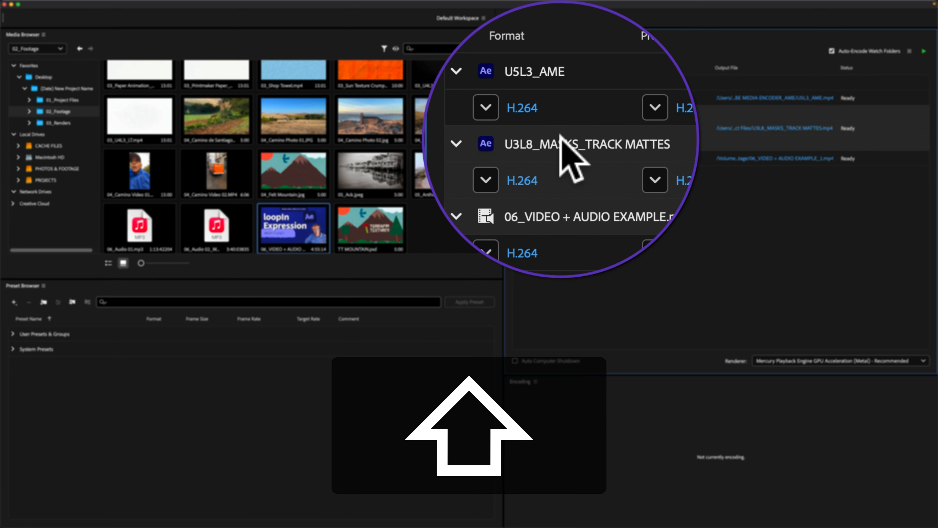
pyautogui.press('BackSpace')
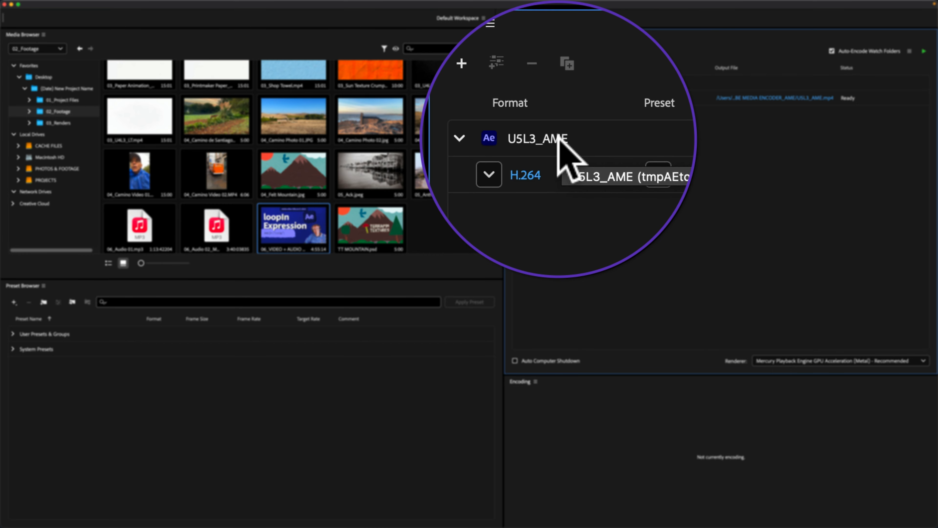
# Step: Review the available output formats, export settings and presets for the queued U5L3_AME composition
pyautogui.click(489, 174)
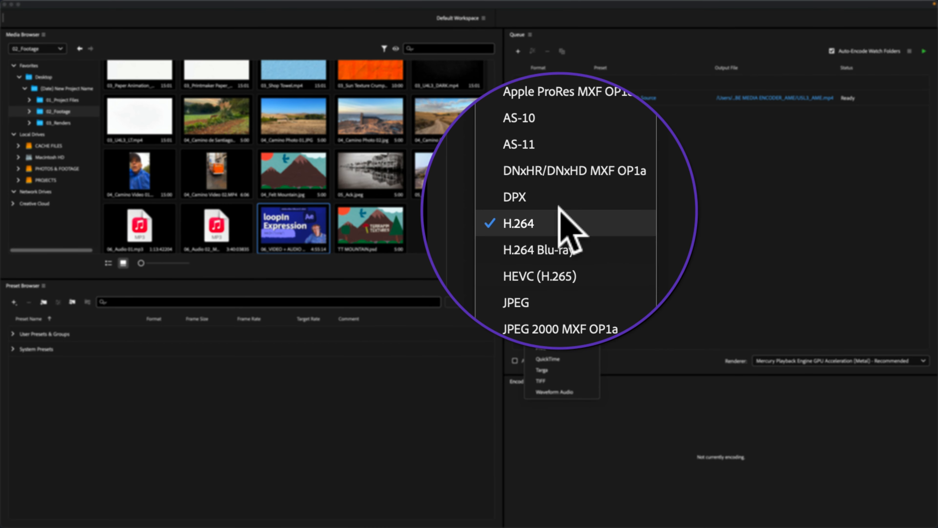
pyautogui.click(559, 206)
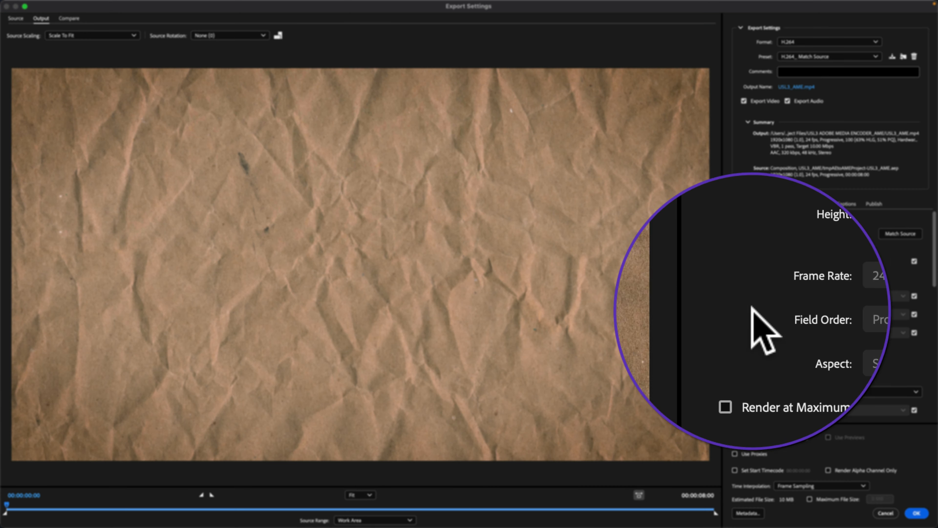
pyautogui.click(809, 475)
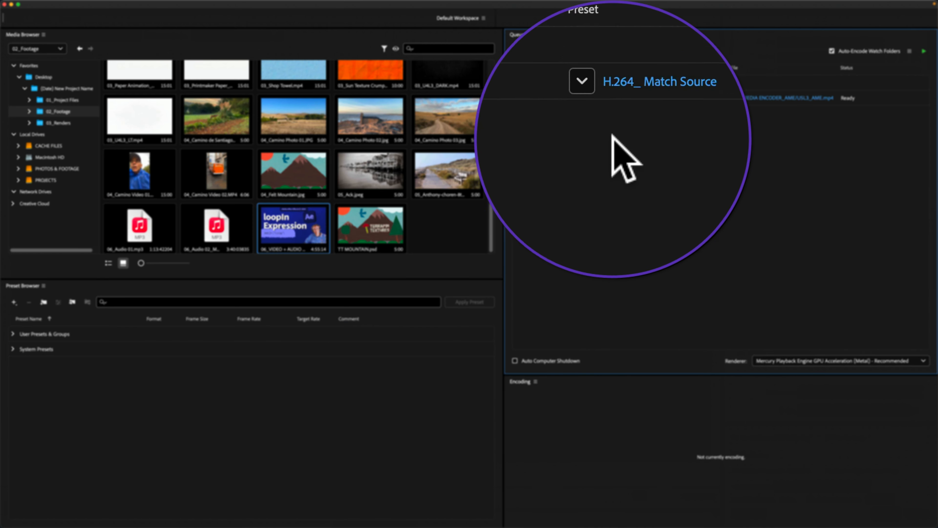
pyautogui.click(600, 97)
pyautogui.click(553, 154)
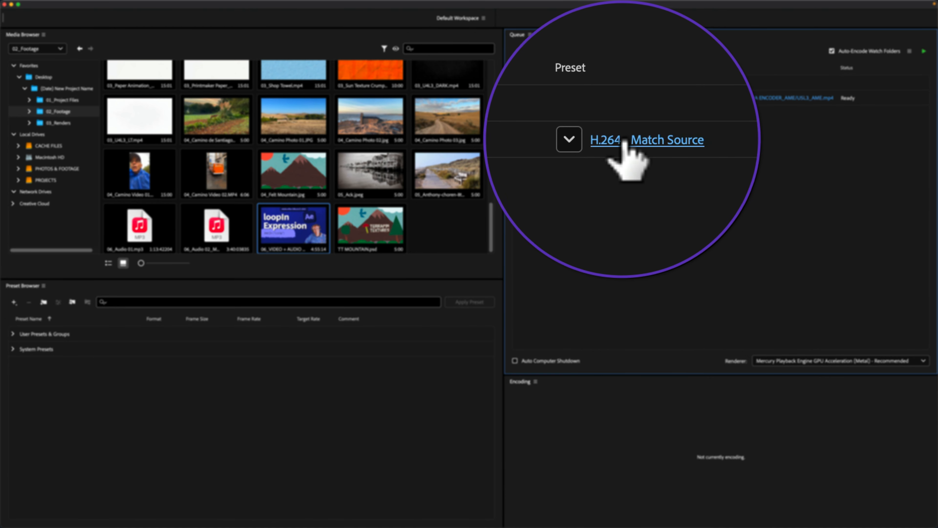
# Step: Check the source range choices in the U5L3_AME export settings and set the output file to U5L3 AME.mp4 on the Desktop
pyautogui.click(622, 96)
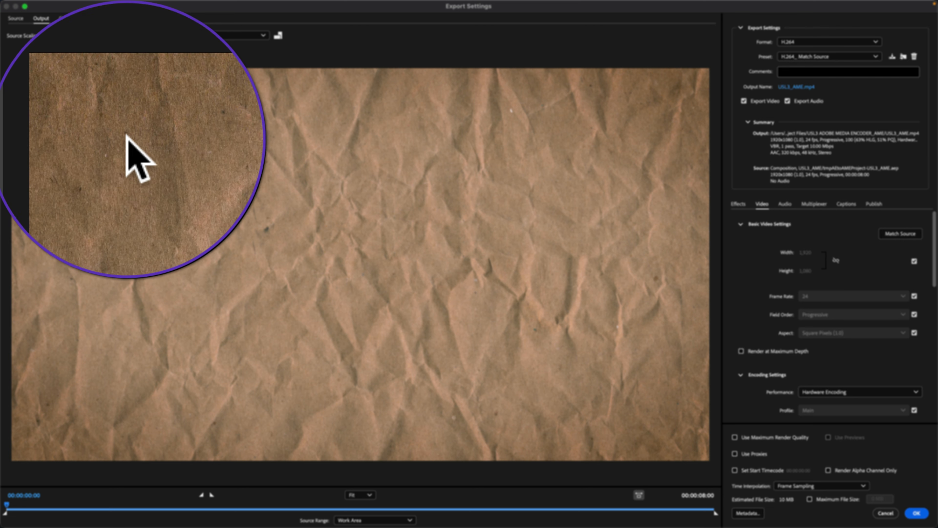
pyautogui.click(367, 520)
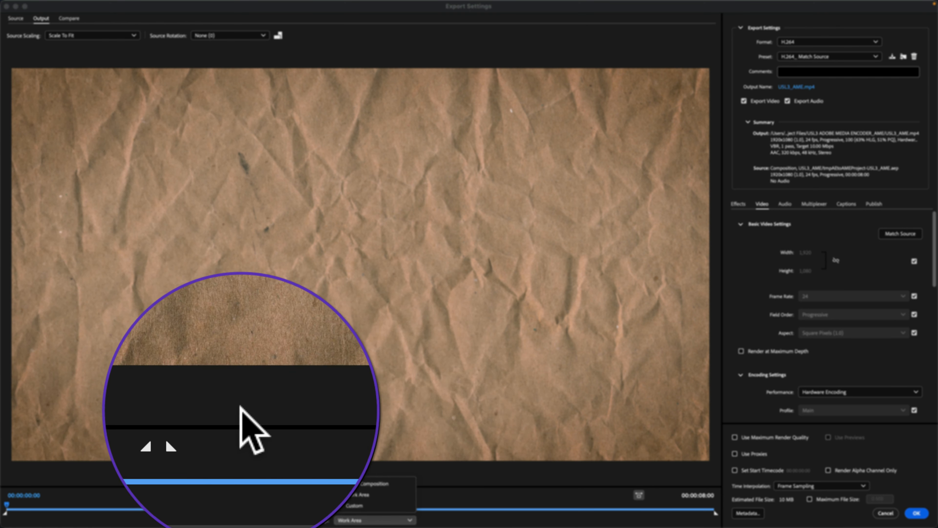
pyautogui.click(241, 482)
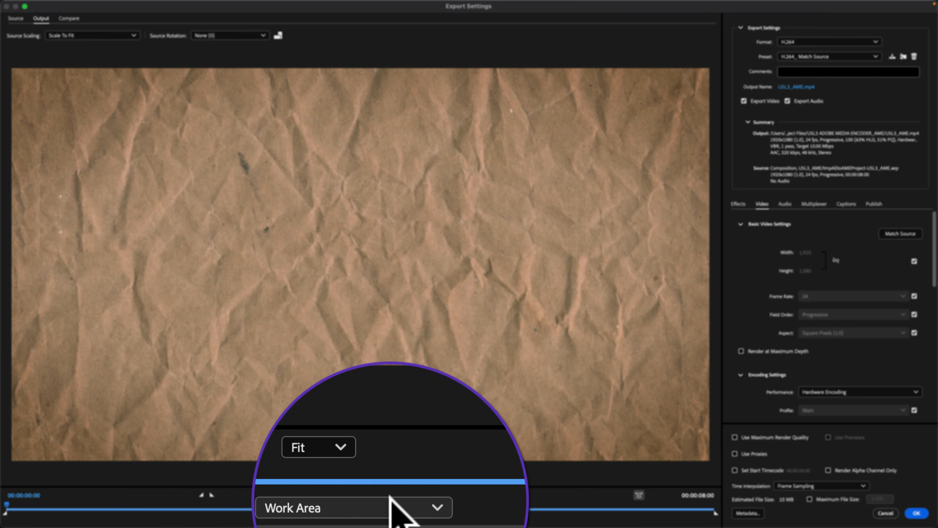
pyautogui.click(351, 520)
pyautogui.click(356, 444)
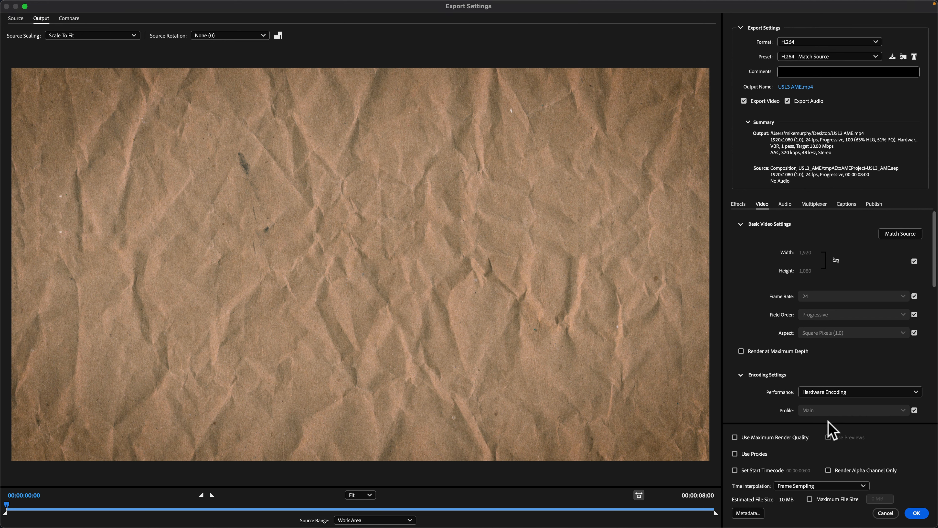
# Step: Review the video encoding, bitrate and summary details for U5L3_AME and accept the export settings
pyautogui.scroll(-10, 827, 422)
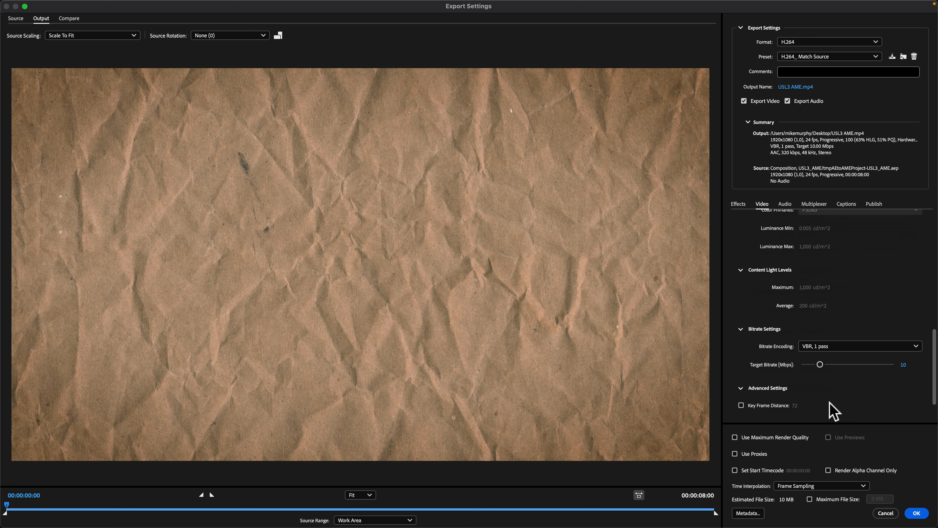
pyautogui.scroll(3, 830, 411)
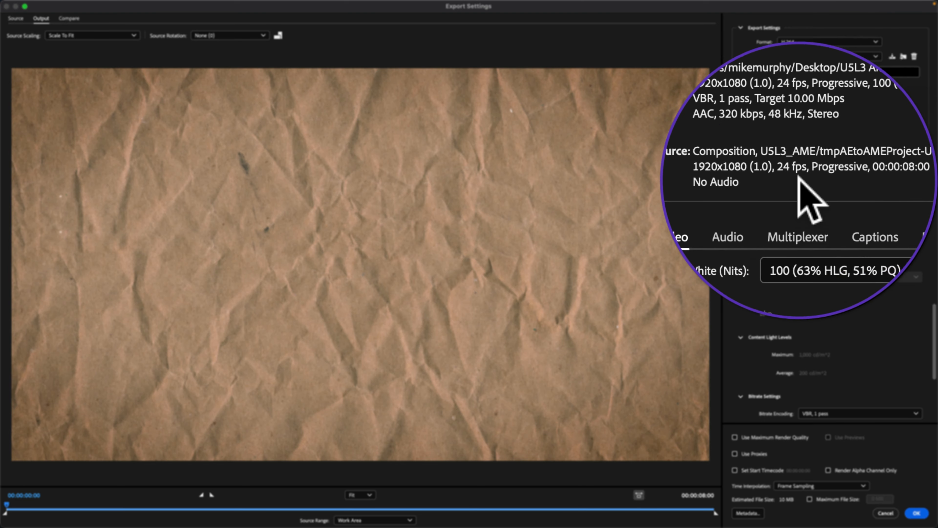
pyautogui.click(887, 494)
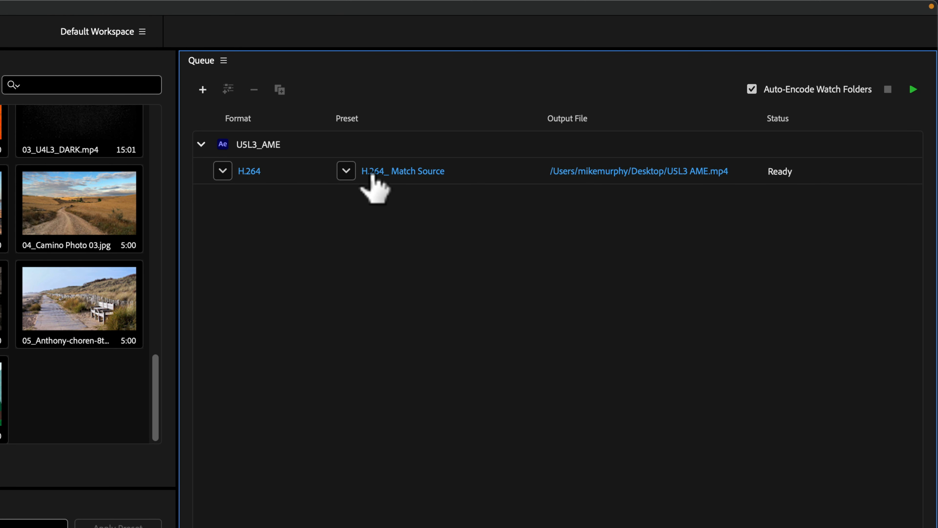
# Step: Set the queued output's destination to U5L3_AME.mp4 on the Desktop with the Video Files (*.mp4) file format
pyautogui.click(602, 171)
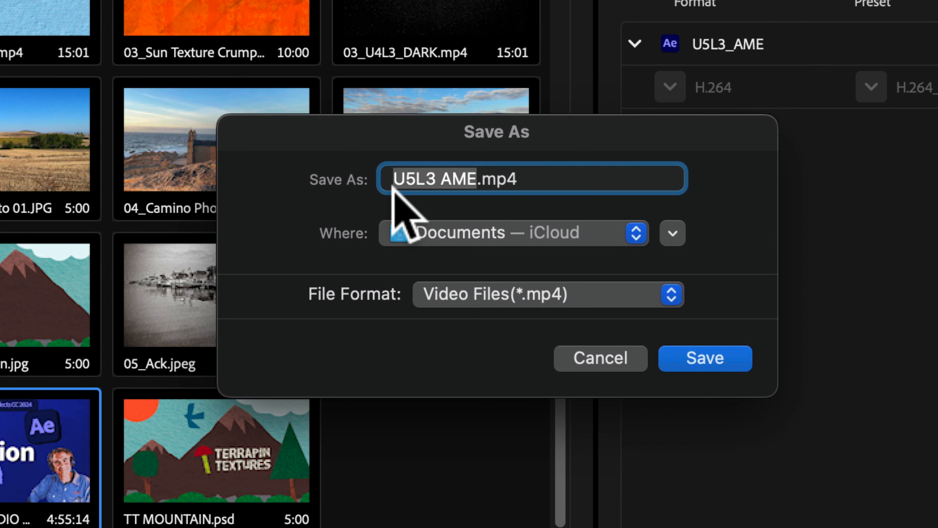
pyautogui.press('super+d')
pyautogui.click(491, 292)
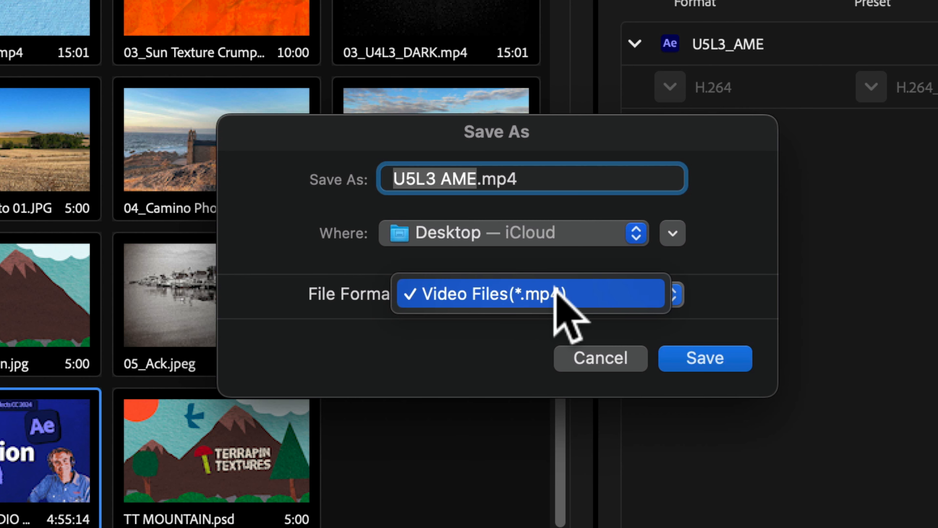
pyautogui.click(704, 357)
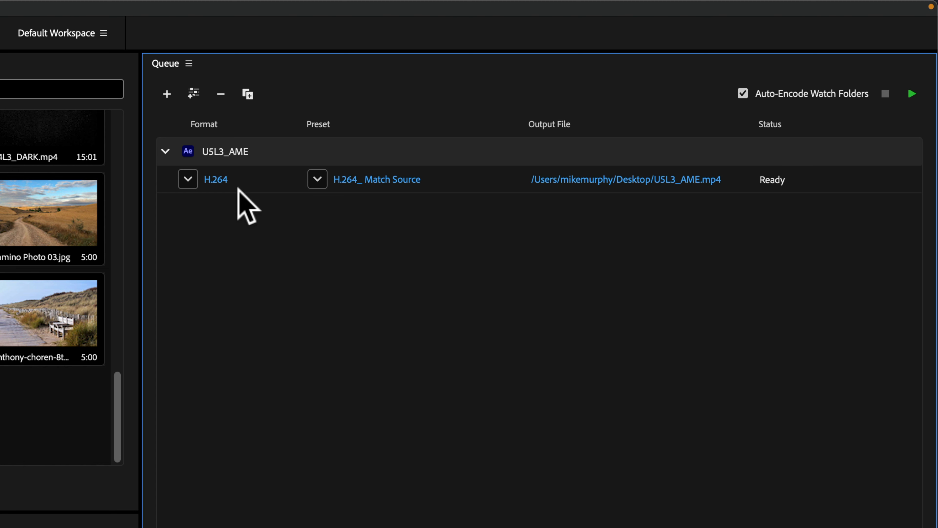
# Step: Add a second output to the U5L3_AME source and duplicate it twice to make four H.264 outputs
pyautogui.click(260, 177)
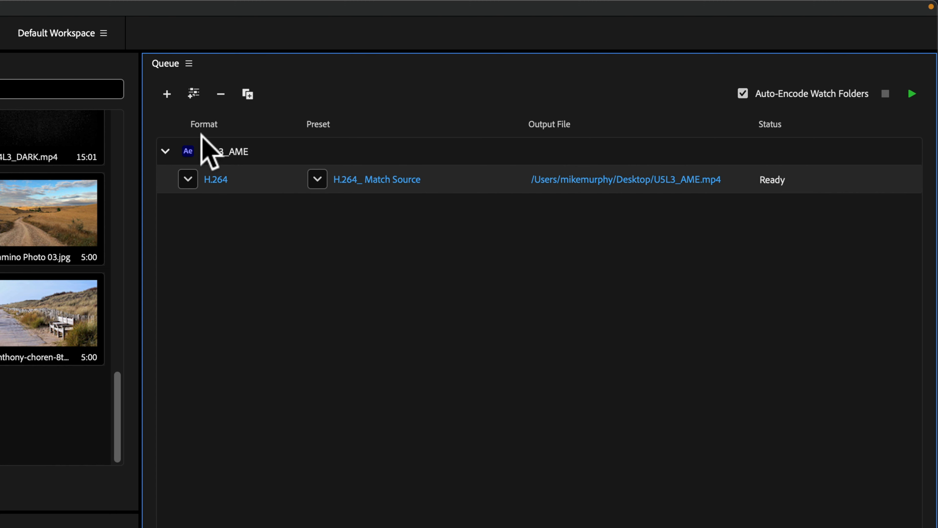
pyautogui.click(192, 95)
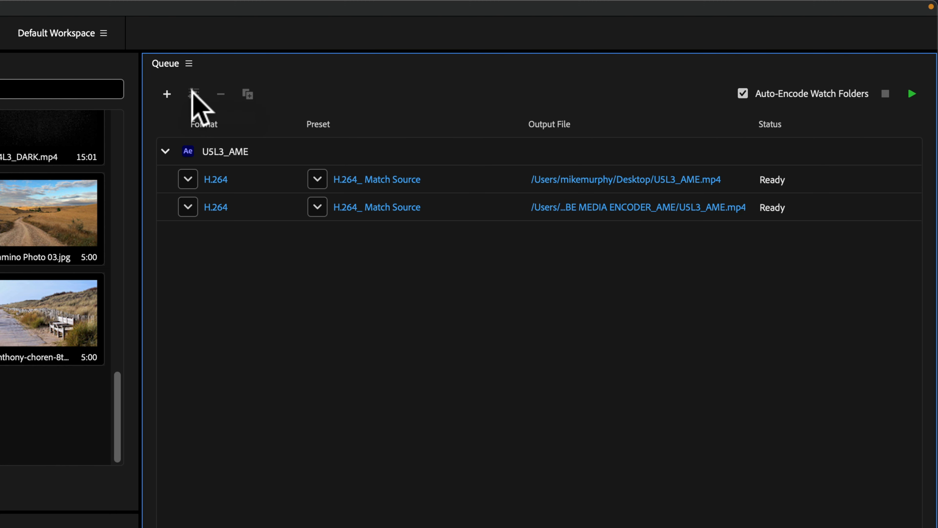
pyautogui.click(253, 201)
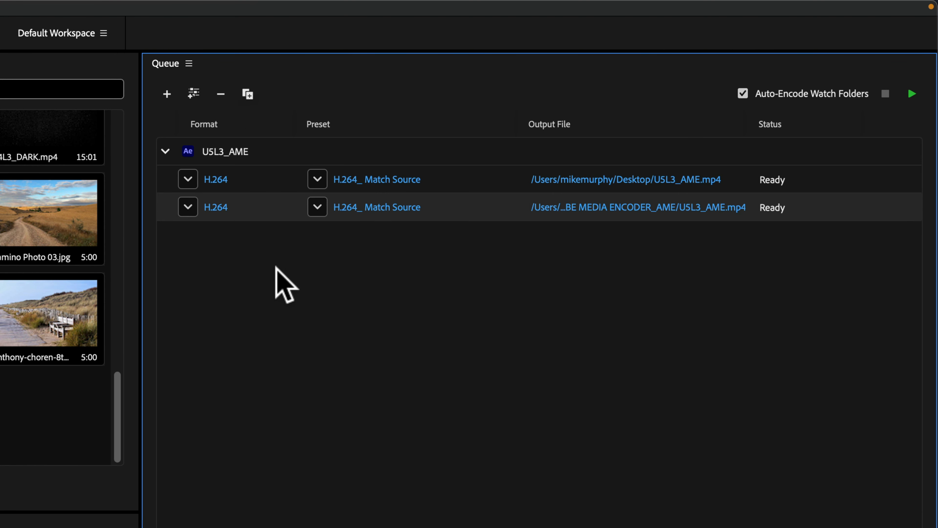
pyautogui.press('super+d')
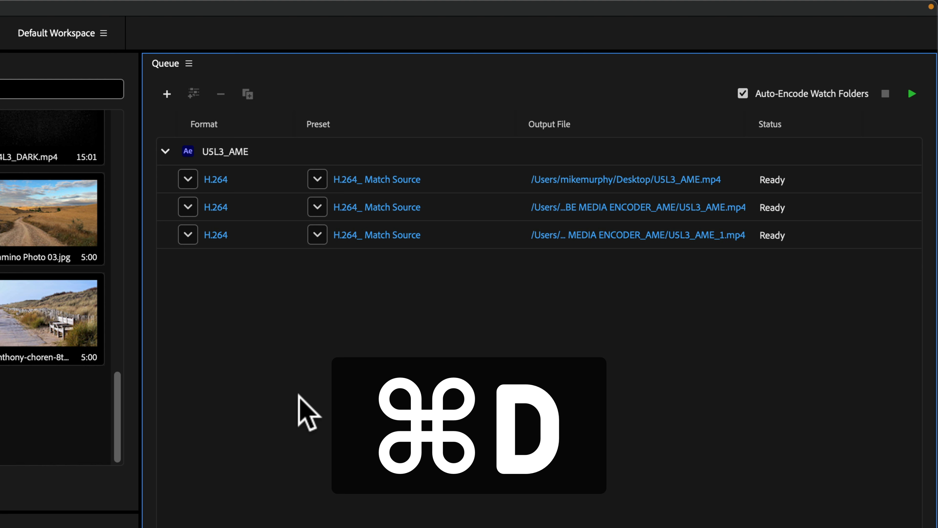
pyautogui.press('super+d')
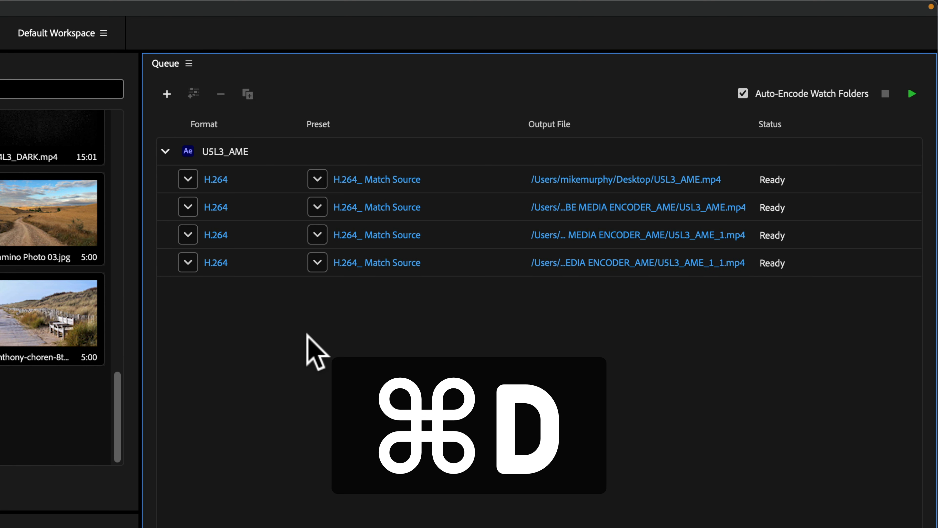
pyautogui.click(190, 207)
pyautogui.click(380, 391)
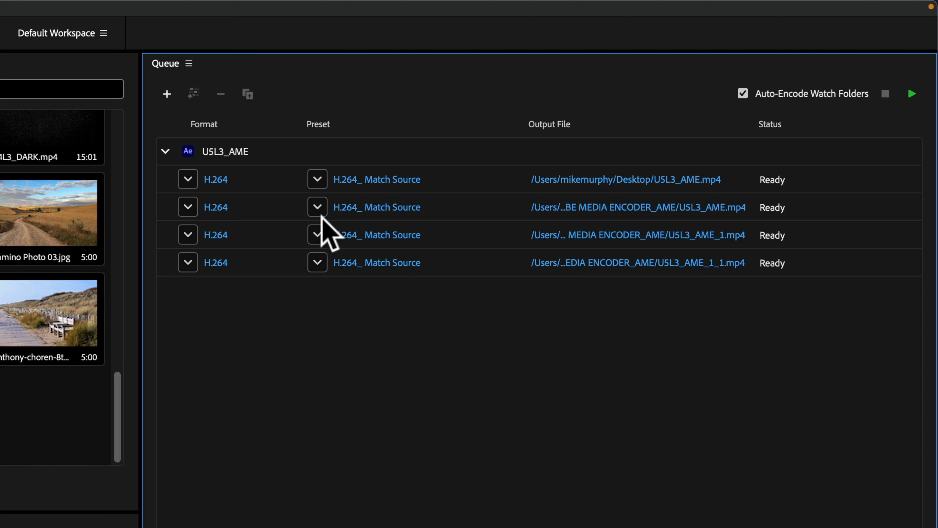
pyautogui.click(317, 208)
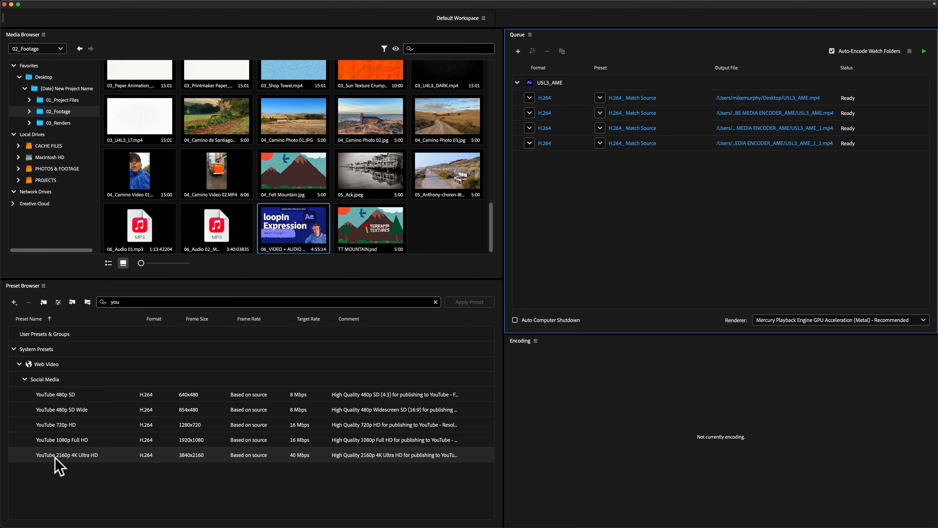
# Step: Apply the YouTube 2160p 4K Ultra HD, YouTube 1080p Full HD and YouTube 480p SD Wide presets to the second, third and fourth outputs respectively
pyautogui.click(55, 459)
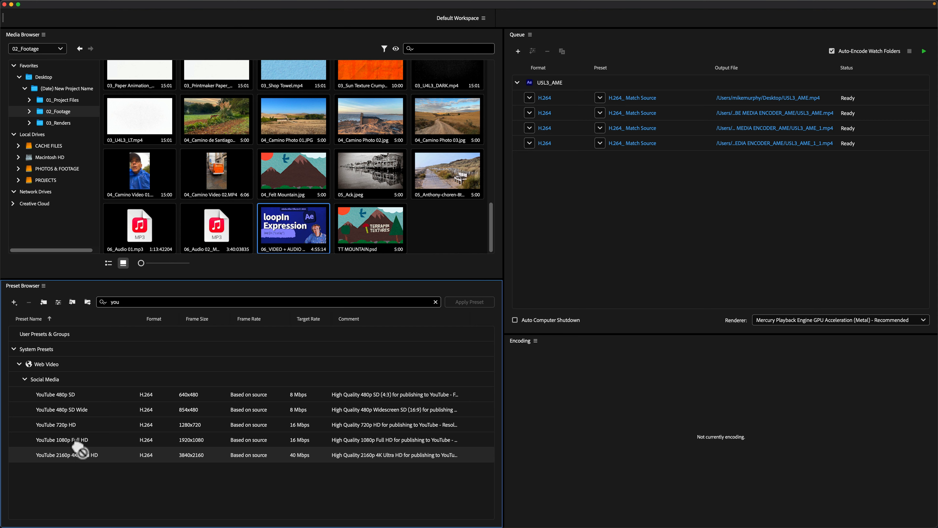
pyautogui.moveTo(514, 222); pyautogui.dragTo(620, 114)
pyautogui.click(60, 440)
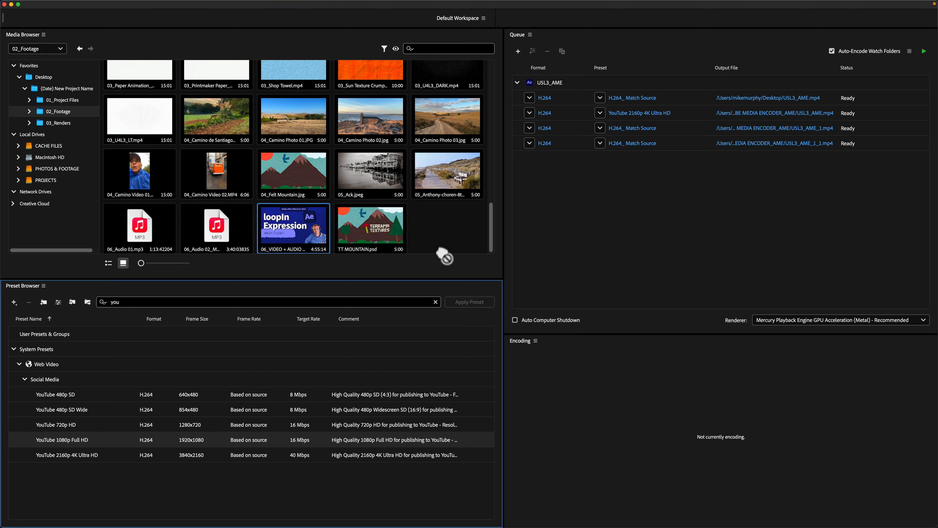
pyautogui.moveTo(445, 256); pyautogui.dragTo(609, 128)
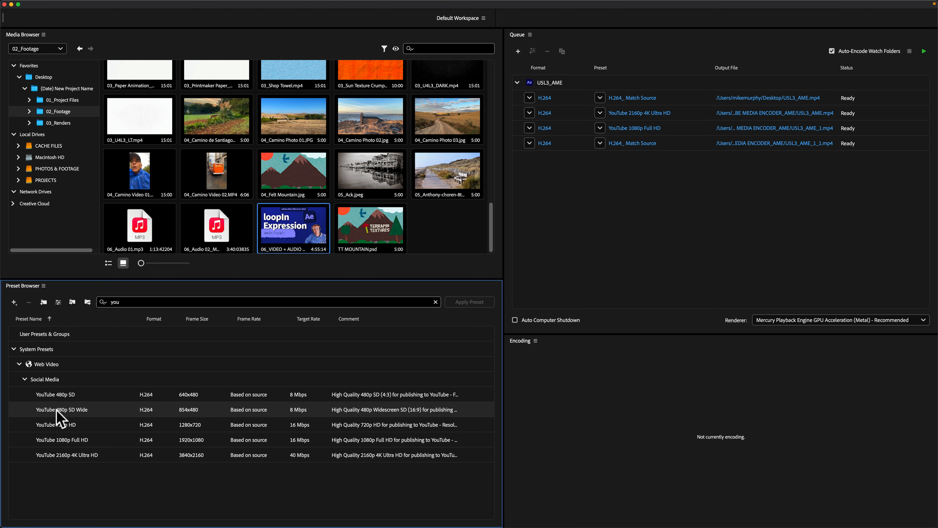
pyautogui.moveTo(515, 209); pyautogui.dragTo(629, 143)
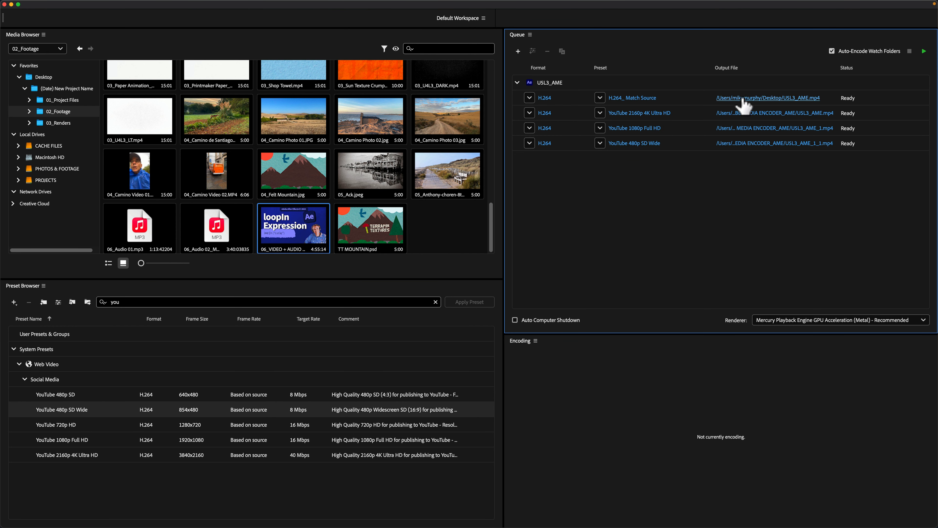
# Step: Set the YouTube 2160p 4K Ultra HD output to save to the Desktop
pyautogui.click(744, 112)
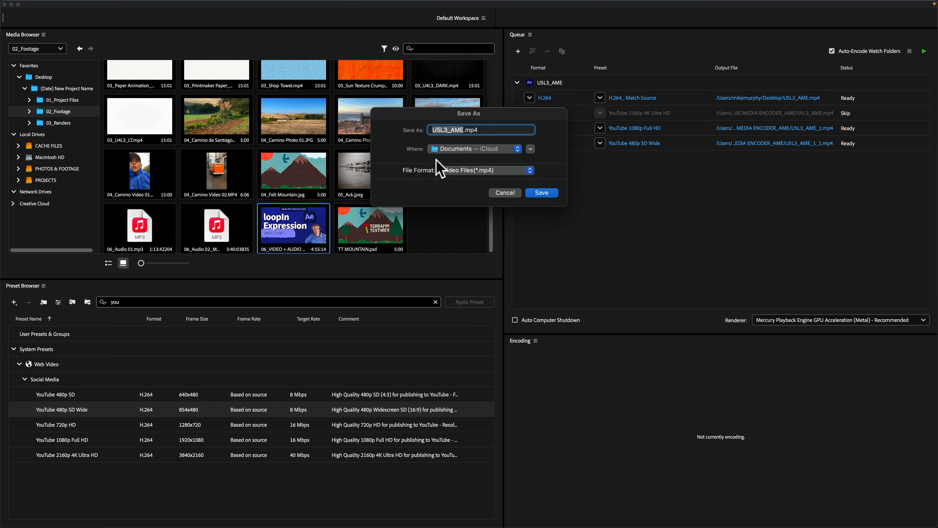
pyautogui.press('super+d')
pyautogui.click(542, 193)
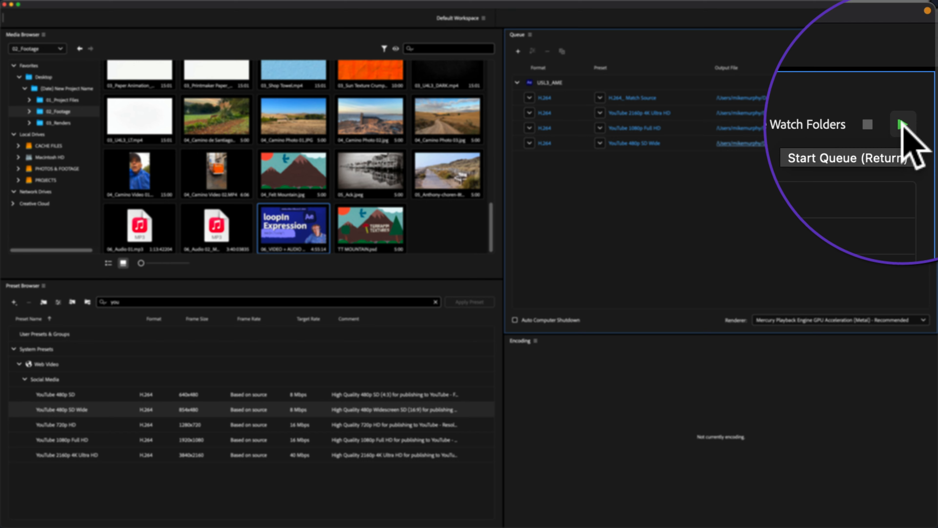
# Step: Encode all queued U5L3_AME outputs, check the YouTube 480p SD Wide result and look at the exported MP4 files on the Desktop
pyautogui.click(902, 126)
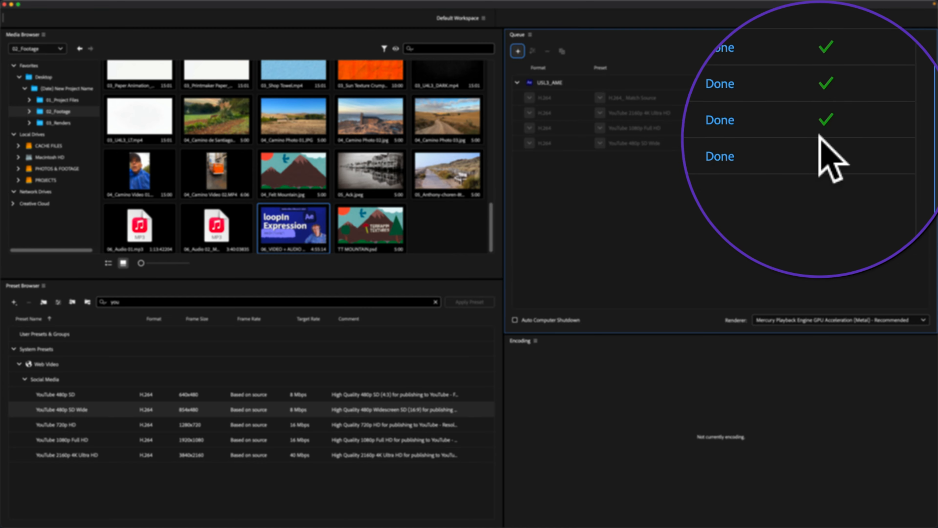
pyautogui.moveTo(889, 144)
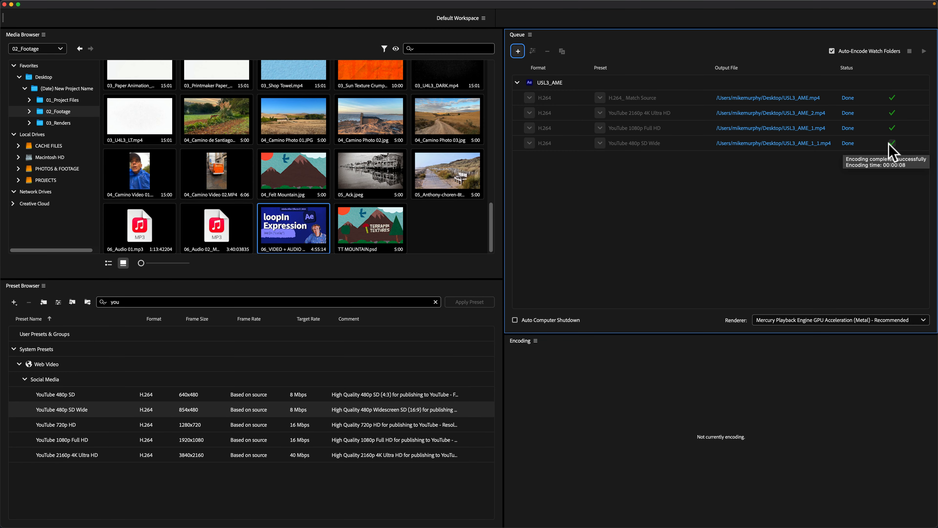
pyautogui.press('F11')
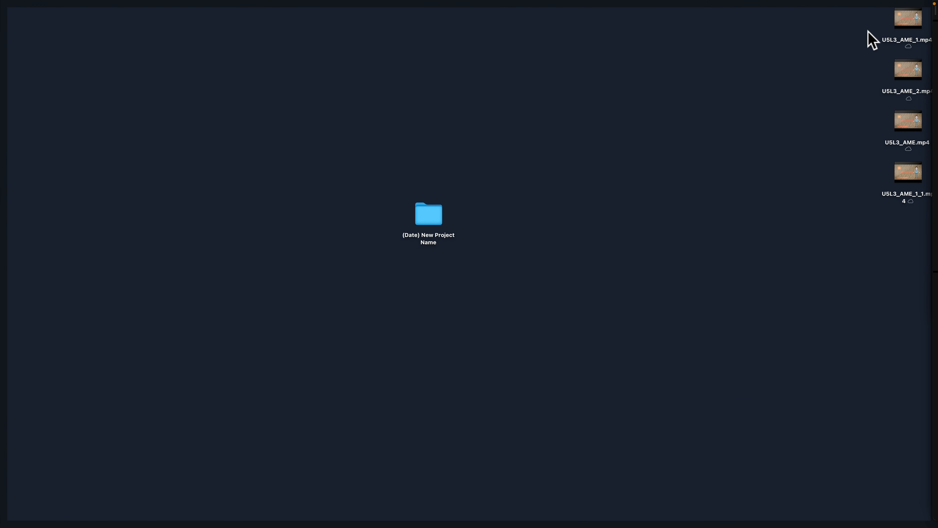
pyautogui.moveTo(872, 25); pyautogui.dragTo(910, 196)
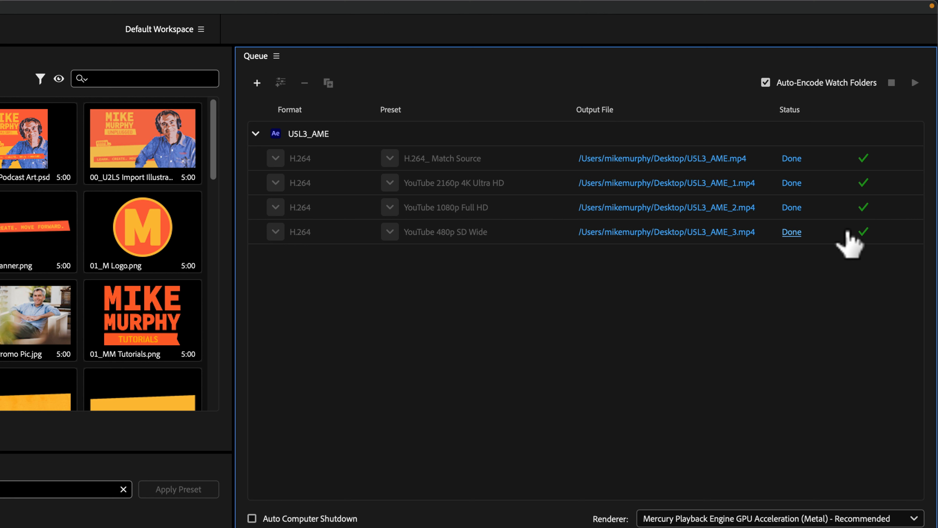
# Step: Check the encoding result of the YouTube 1080p Full HD output and go through the finished outputs in the queue
pyautogui.moveTo(863, 231)
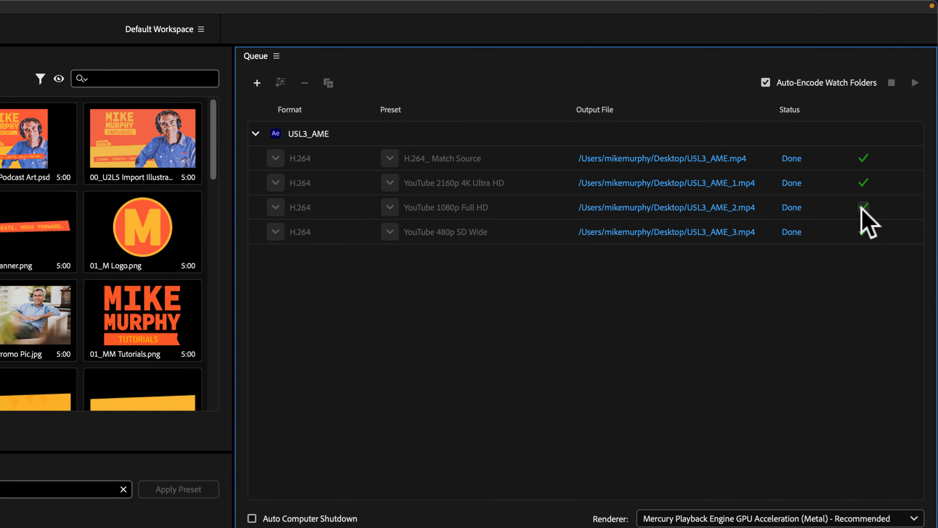
pyautogui.moveTo(864, 206)
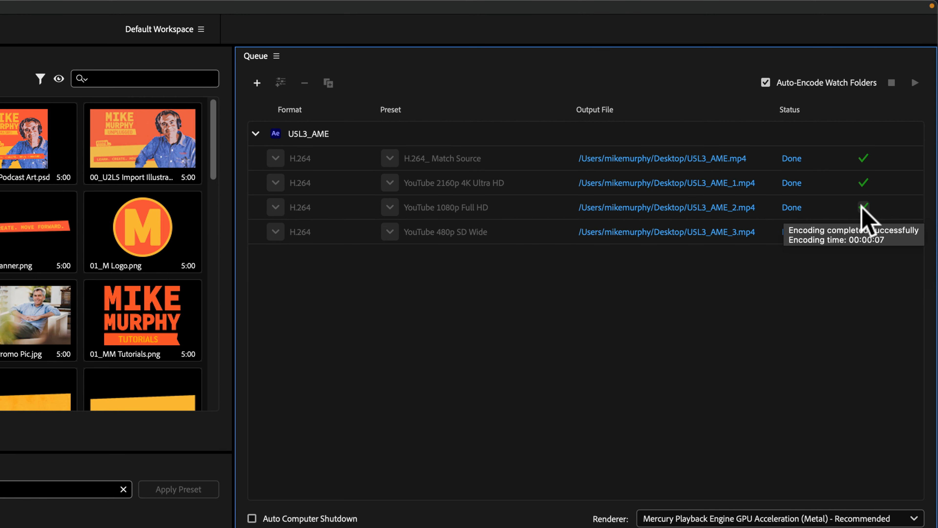
pyautogui.click(319, 157)
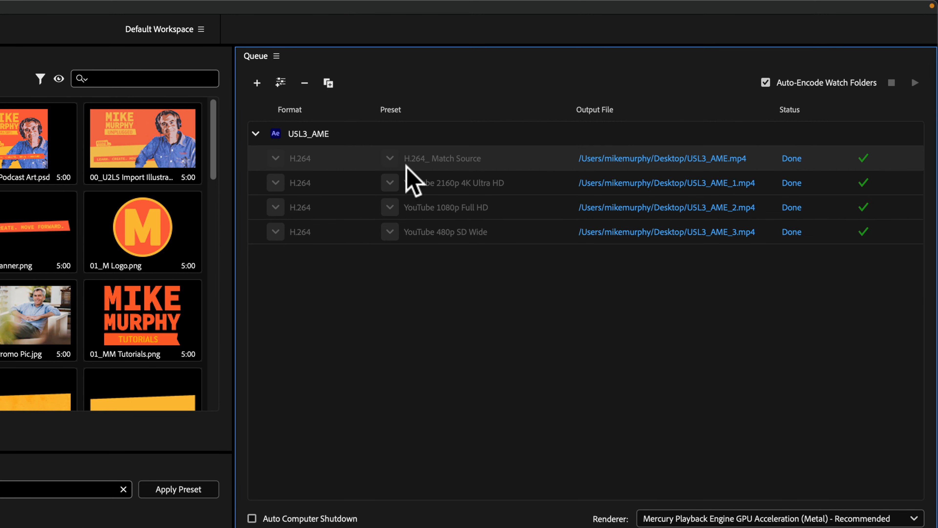
pyautogui.click(404, 186)
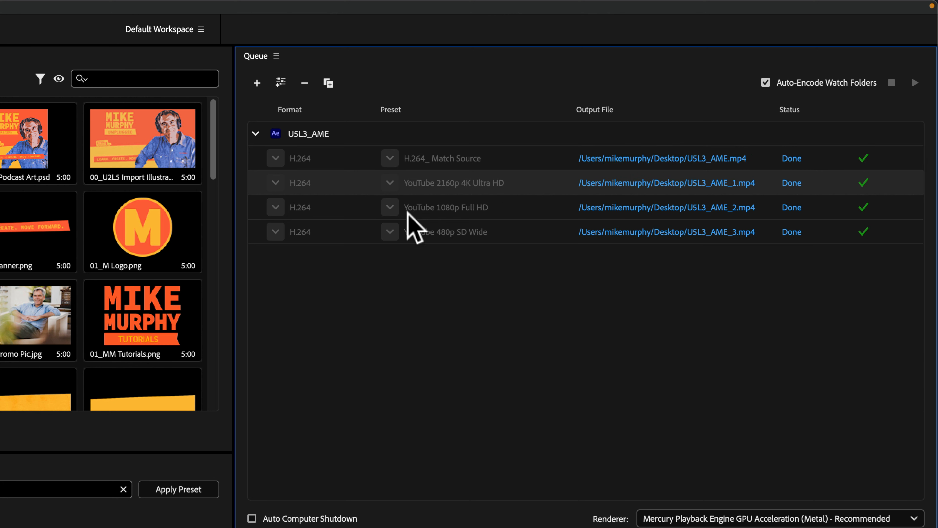
pyautogui.click(433, 278)
pyautogui.click(353, 205)
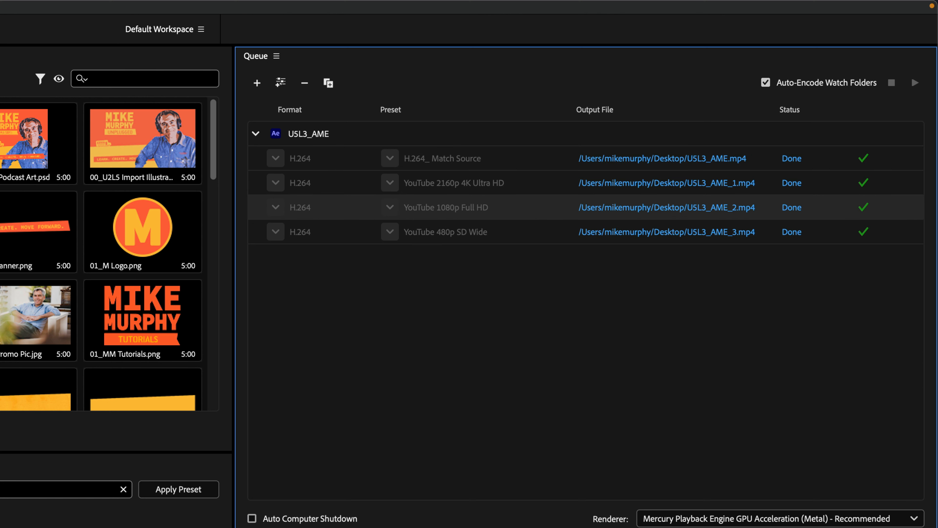